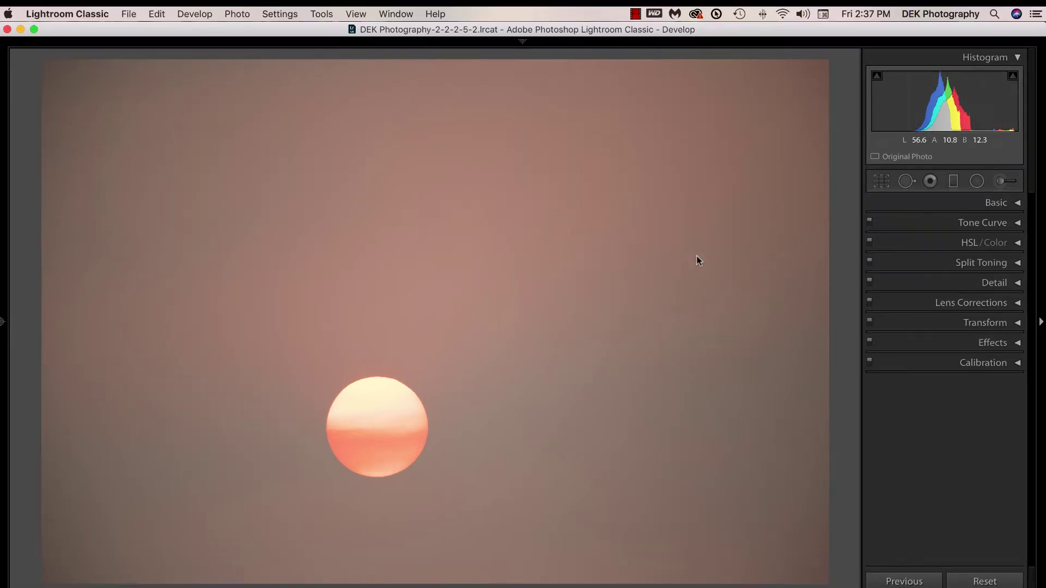
Set Clarity to +50 and Dehaze to +70 on the sun photo
left_click(995, 203)
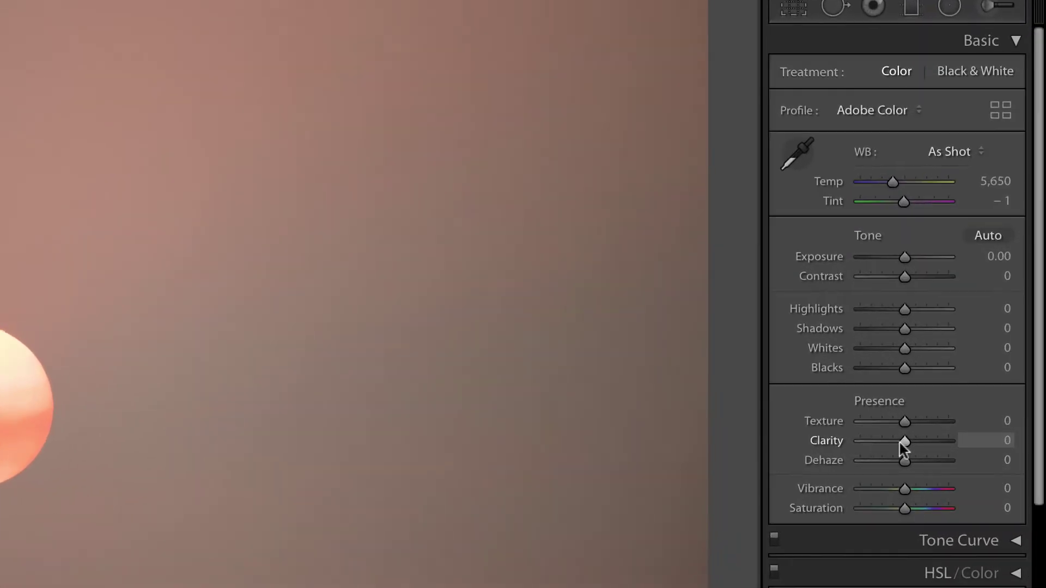
left_click_drag(903, 440, 960, 445)
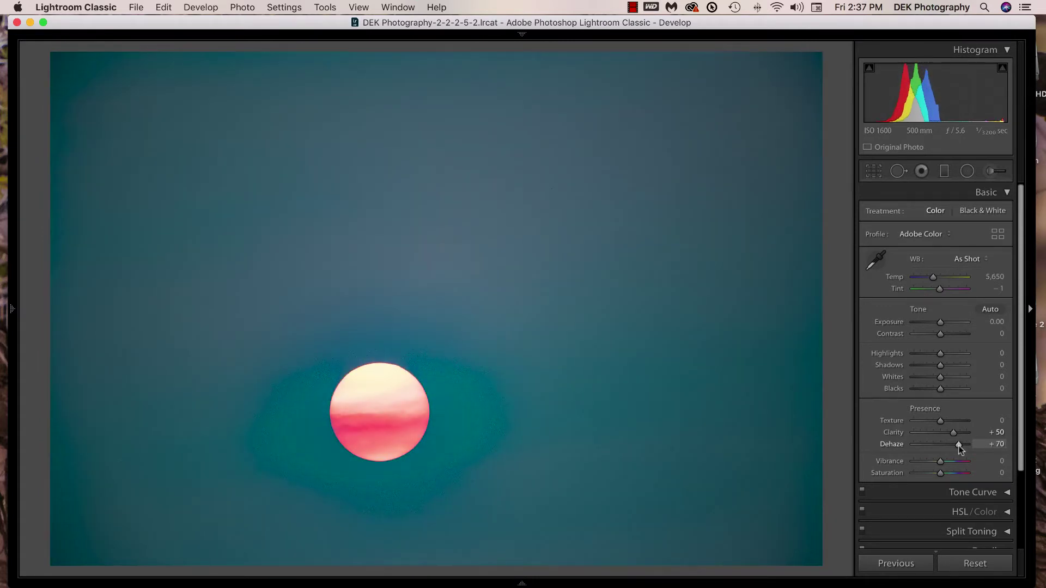
Use targeted Saturation adjustment on the sun and sky to set Red +19, Orange +43, Aqua +9 and Blue +24
scroll(959, 444, "down", 5)
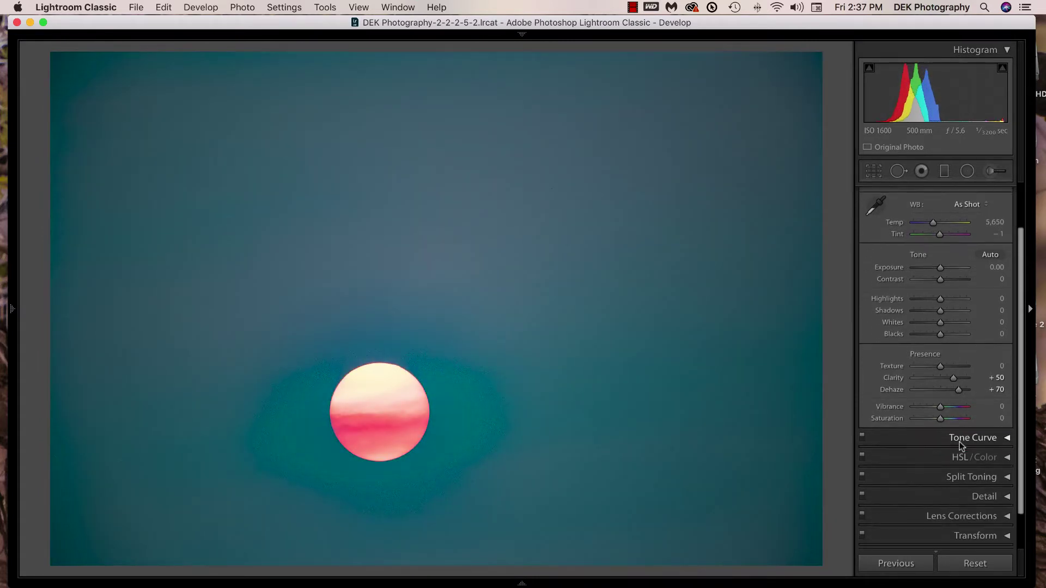
left_click(954, 415)
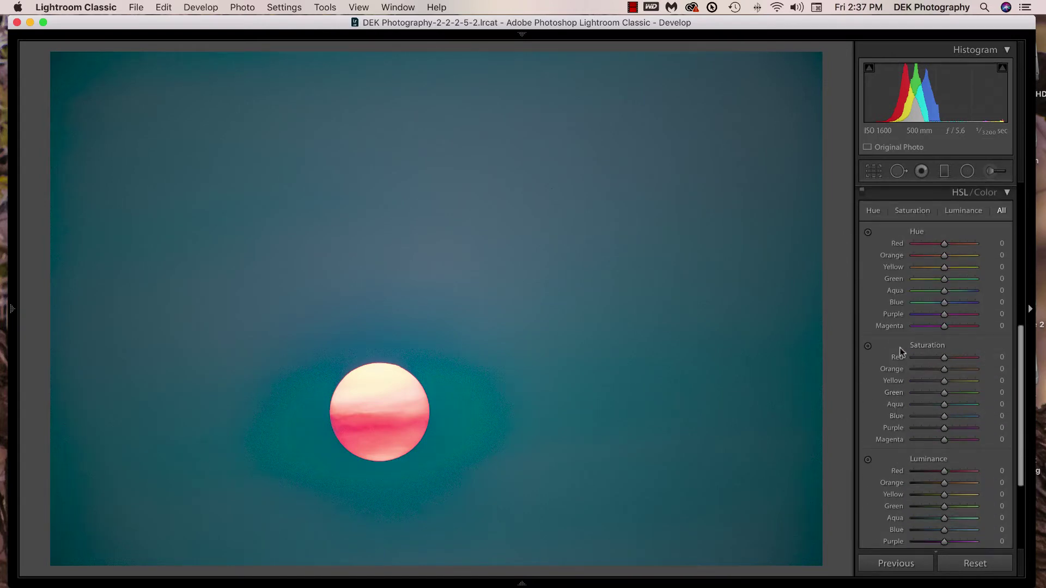
left_click(867, 345)
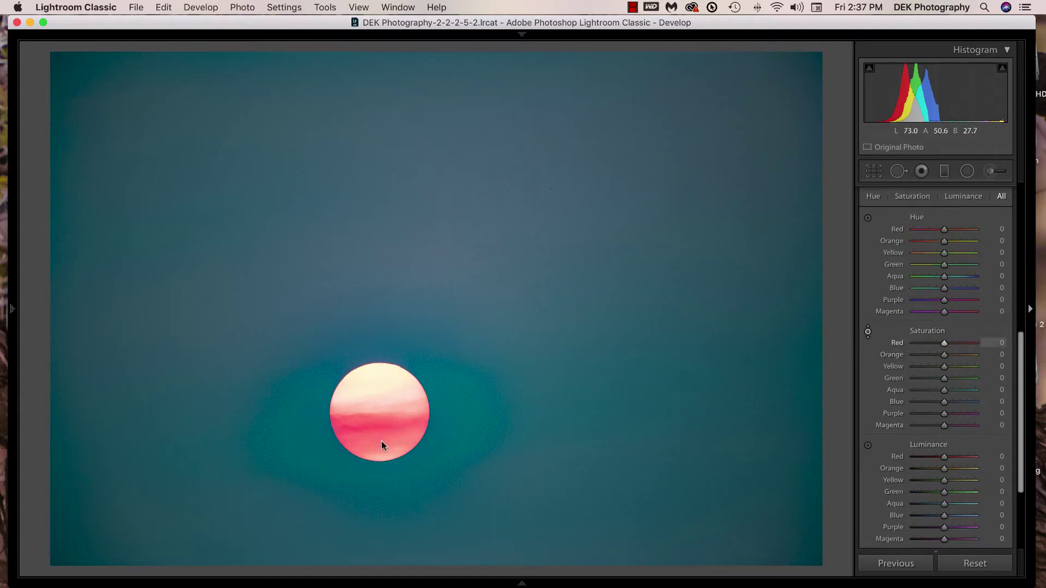
mouse_move(381, 446)
left_mouse_down()
mouse_move(381, 423)
mouse_move(381, 440)
left_mouse_up()
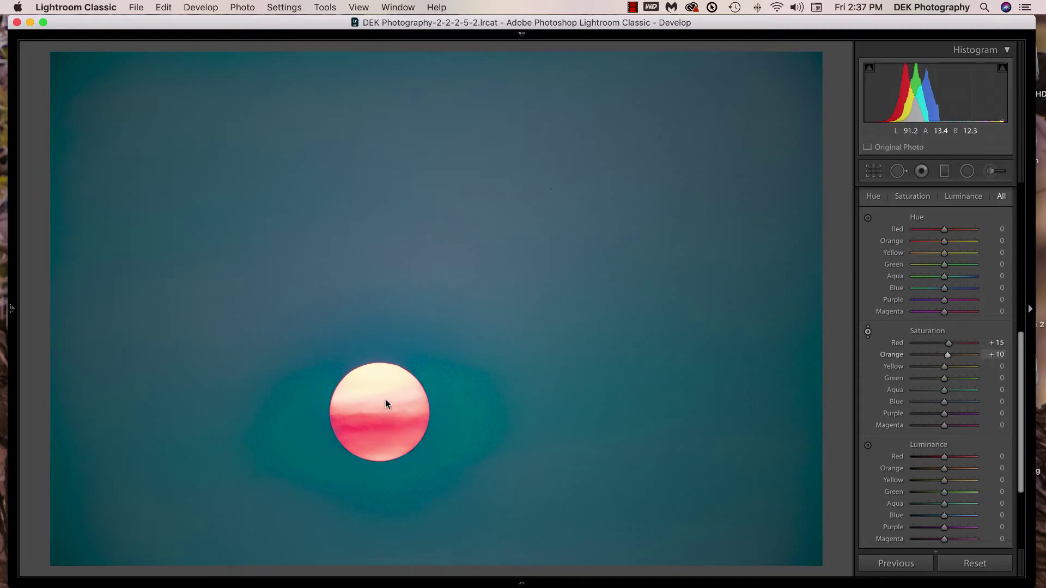
mouse_move(384, 400)
left_mouse_down()
mouse_move(390, 366)
mouse_move(385, 397)
left_mouse_up()
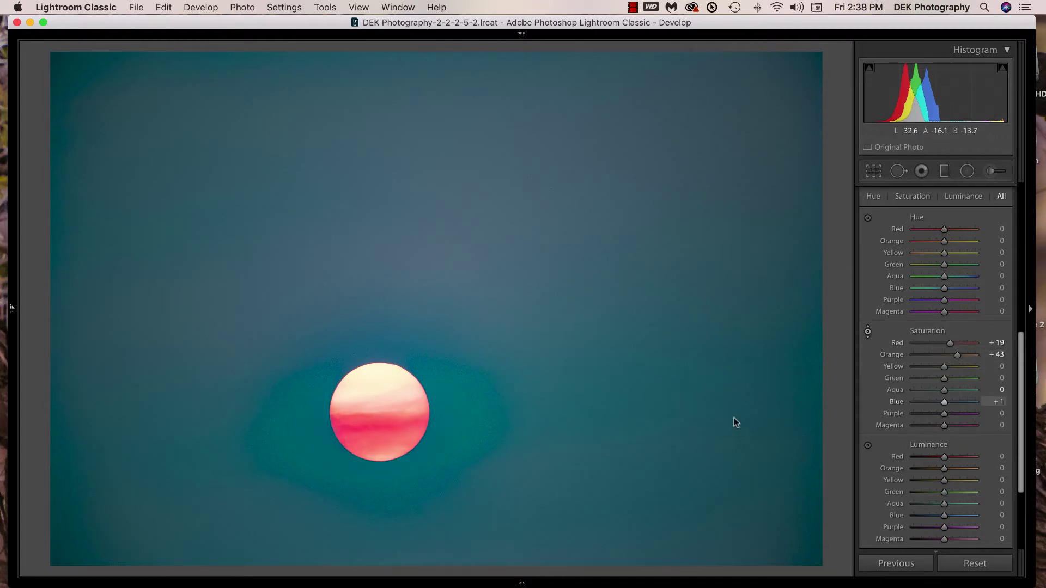
left_click_drag(734, 417, 734, 399)
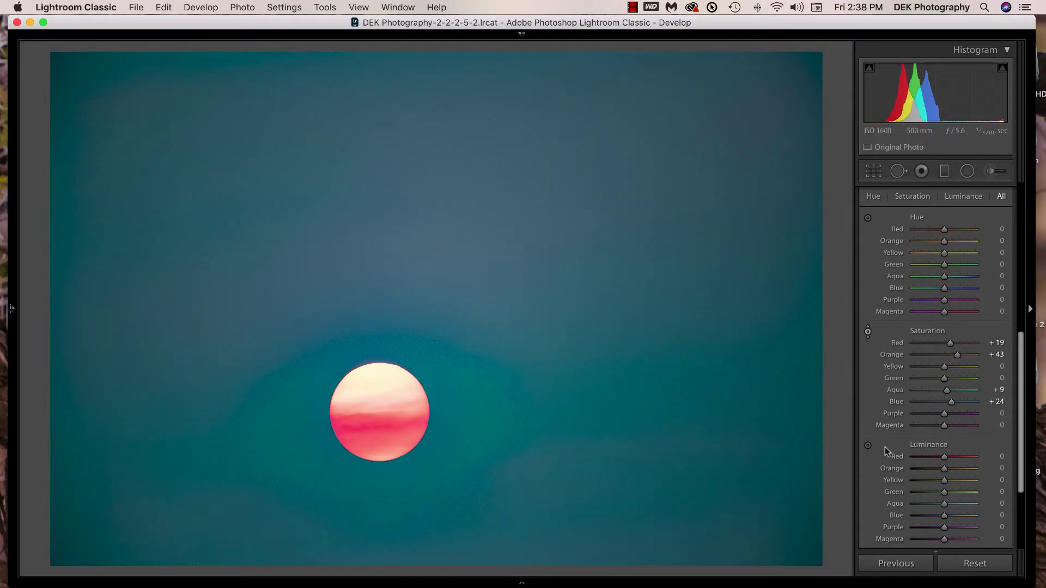
Darken the sky with targeted Luminance adjustment, setting Aqua to -20 and Blue to -61
left_click(868, 447)
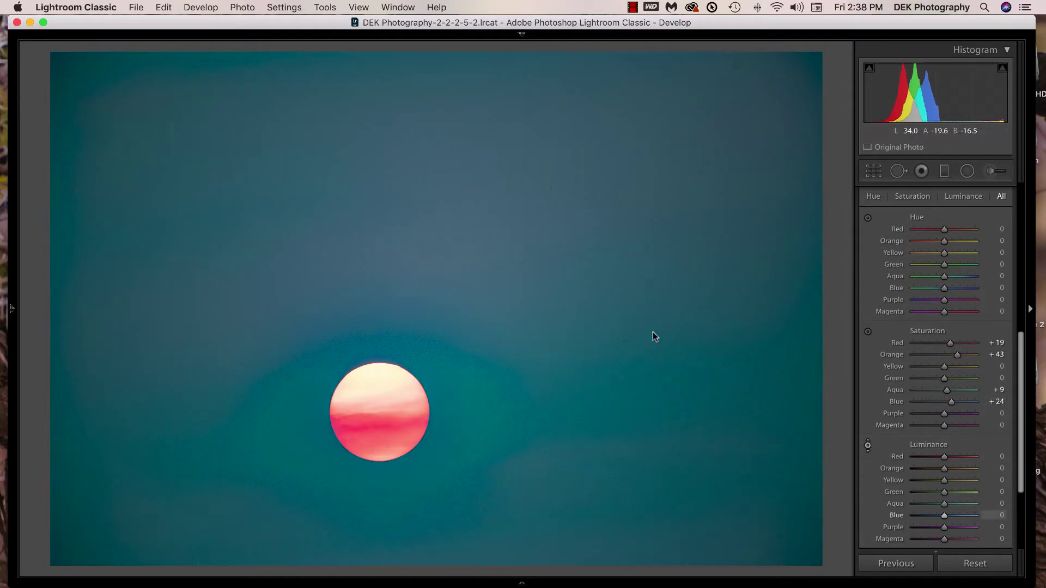
left_click_drag(651, 331, 647, 368)
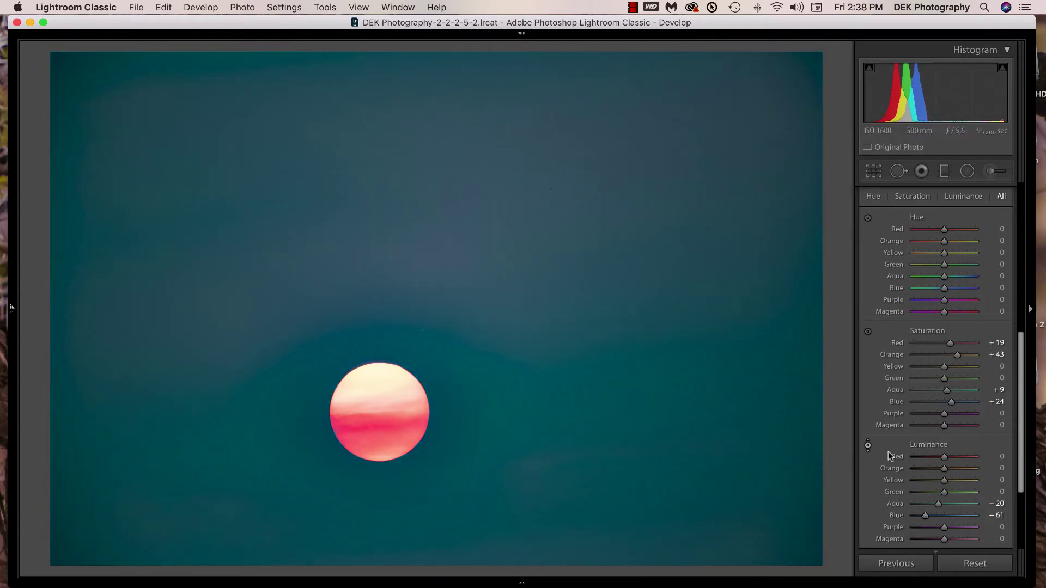
Zoom in on the sun, open the Detail settings, and compare the edit with the original side by side
scroll(914, 462, "down", 5)
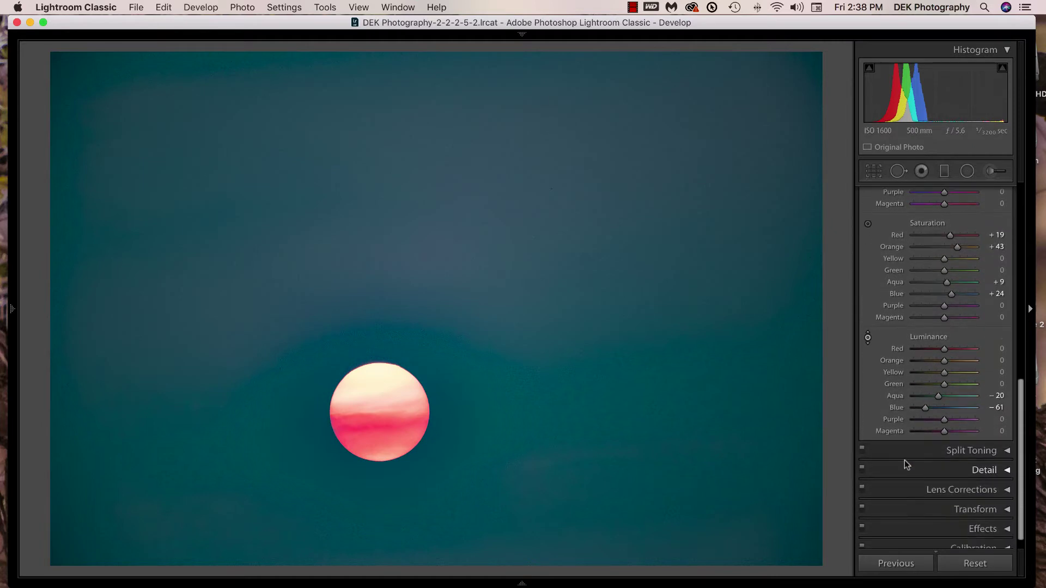
key("z")
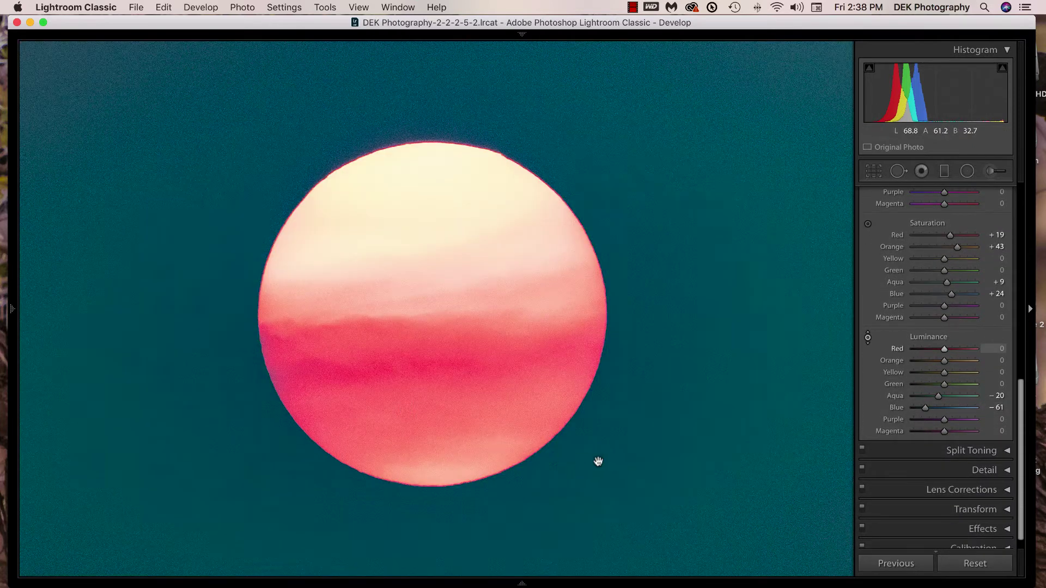
left_click(866, 464)
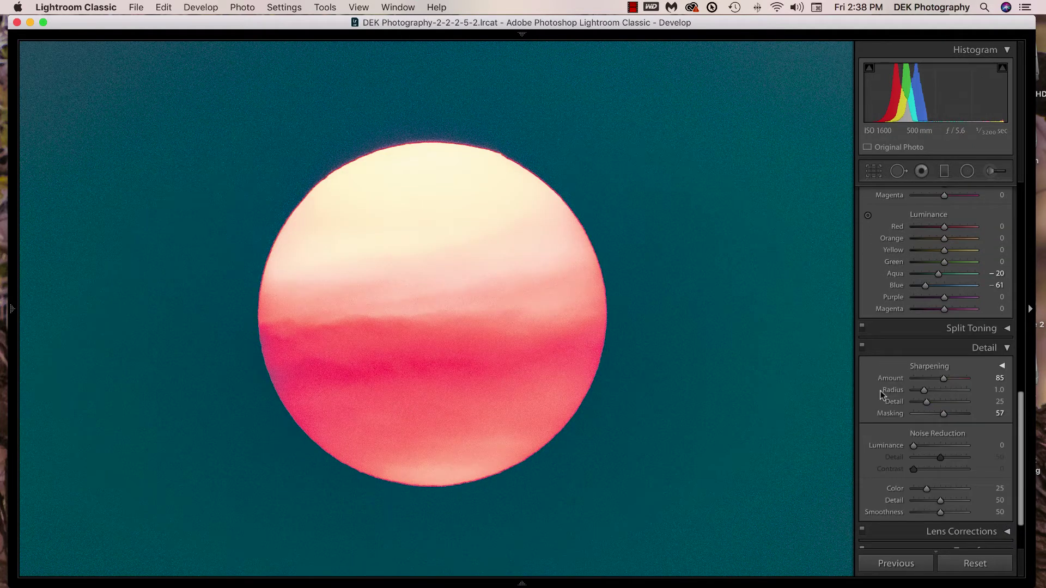
key("y")
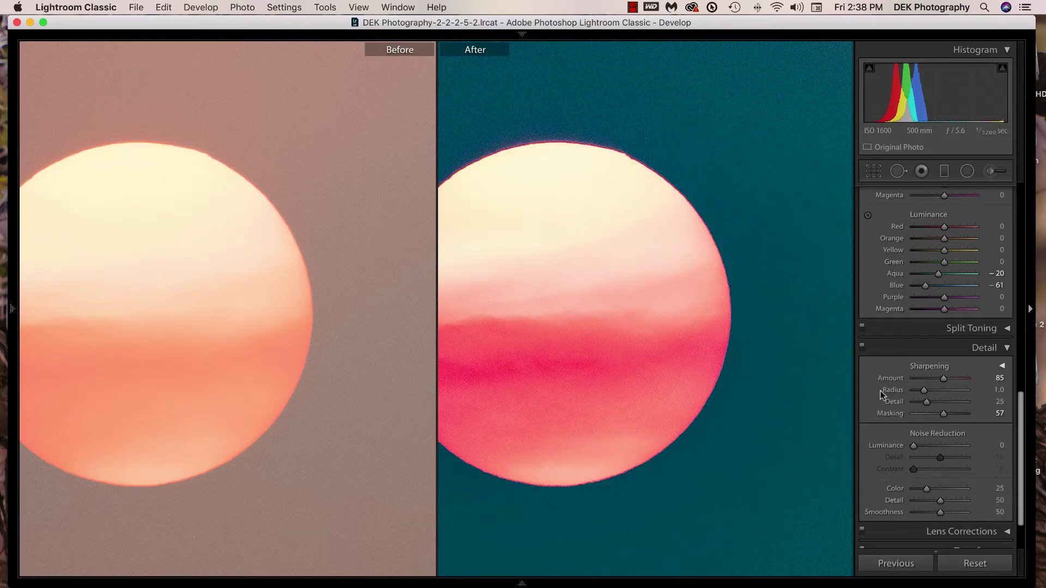
scroll(791, 448, "left", 3)
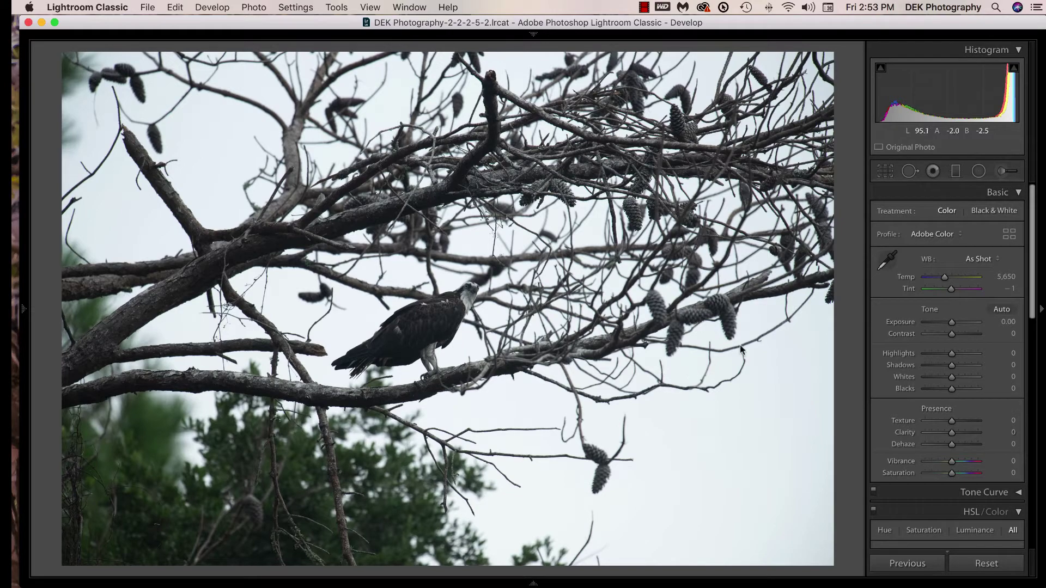
Set Texture to +28 and Clarity to +51 on the osprey photo while checking the bird up close
left_click(440, 325)
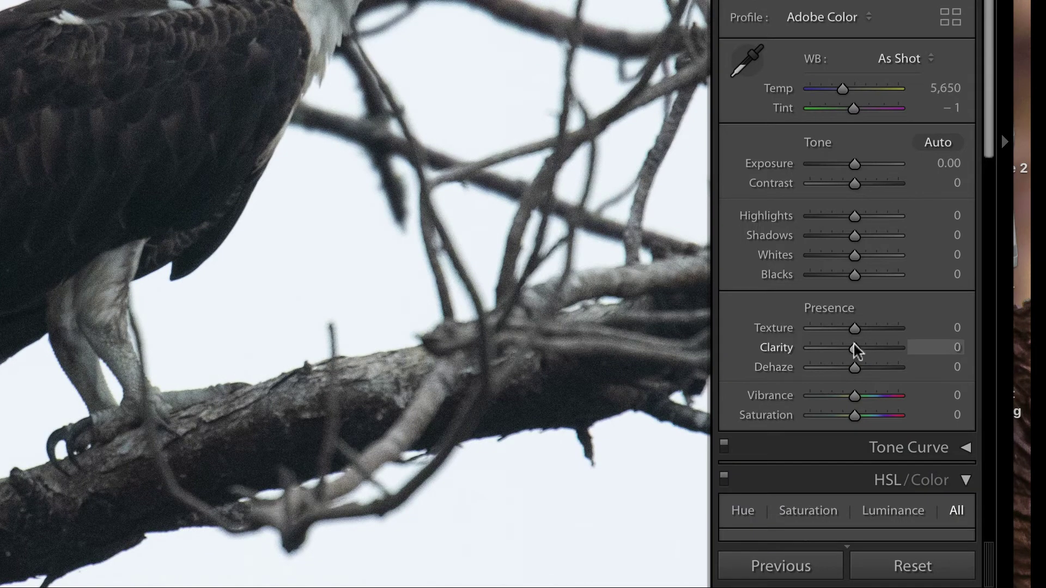
left_click_drag(855, 347, 876, 350)
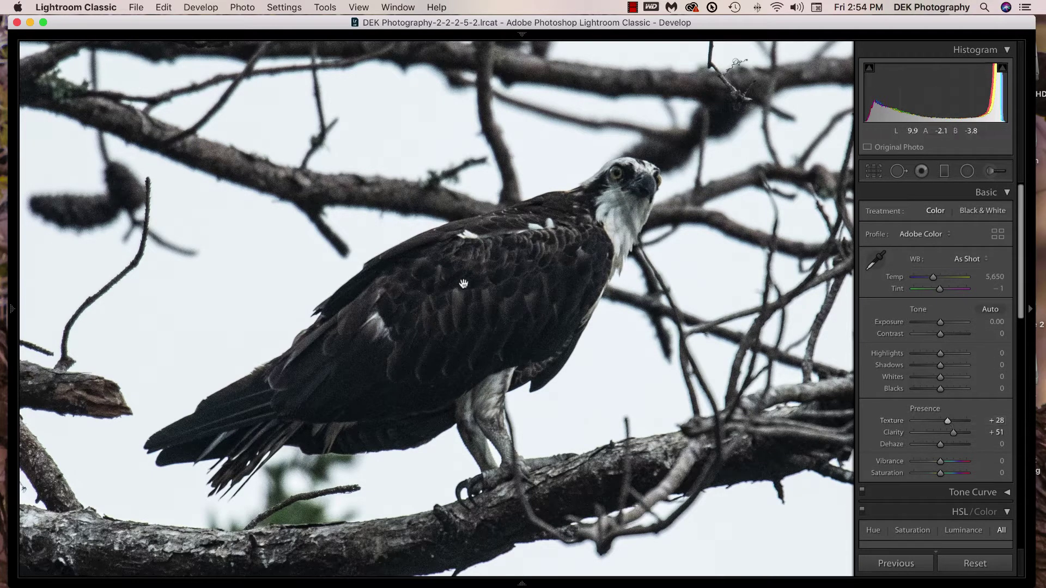
left_click(646, 362)
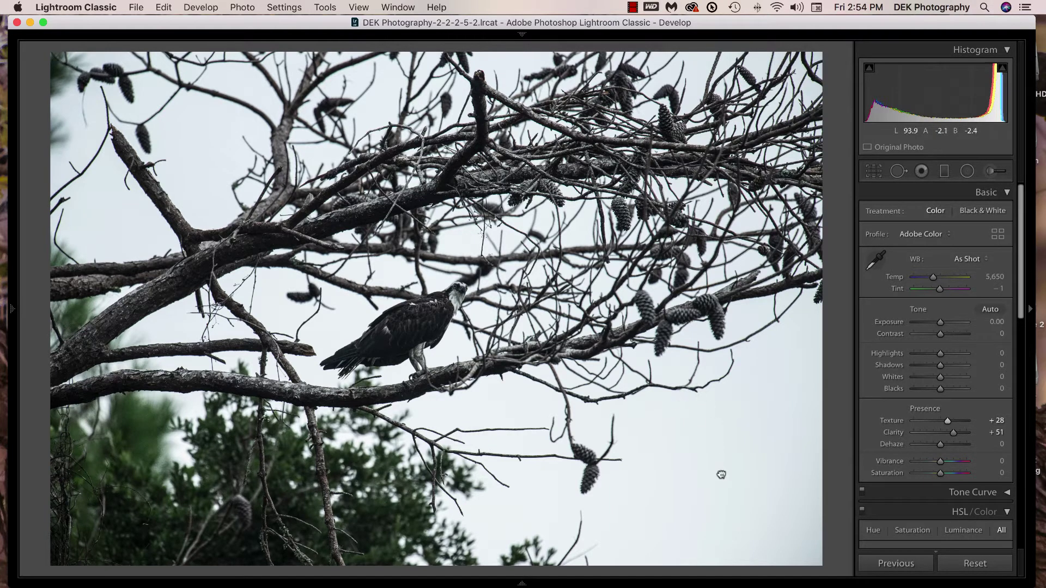
Boost the sky's color behind the osprey with targeted Saturation adjustment, setting Aqua to +98 and Blue to +94
scroll(941, 435, "down", 10)
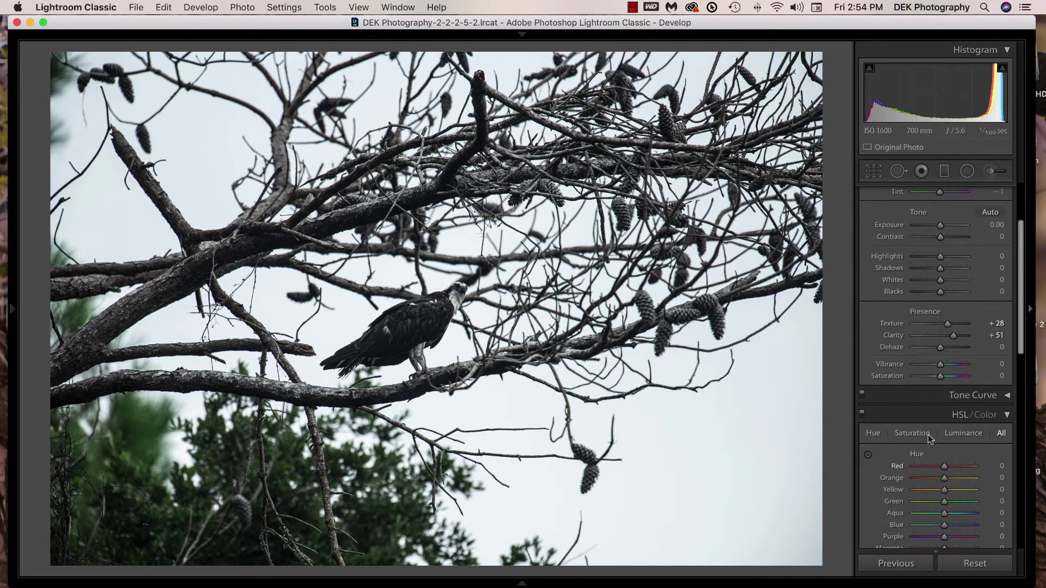
scroll(926, 428, "down", 2)
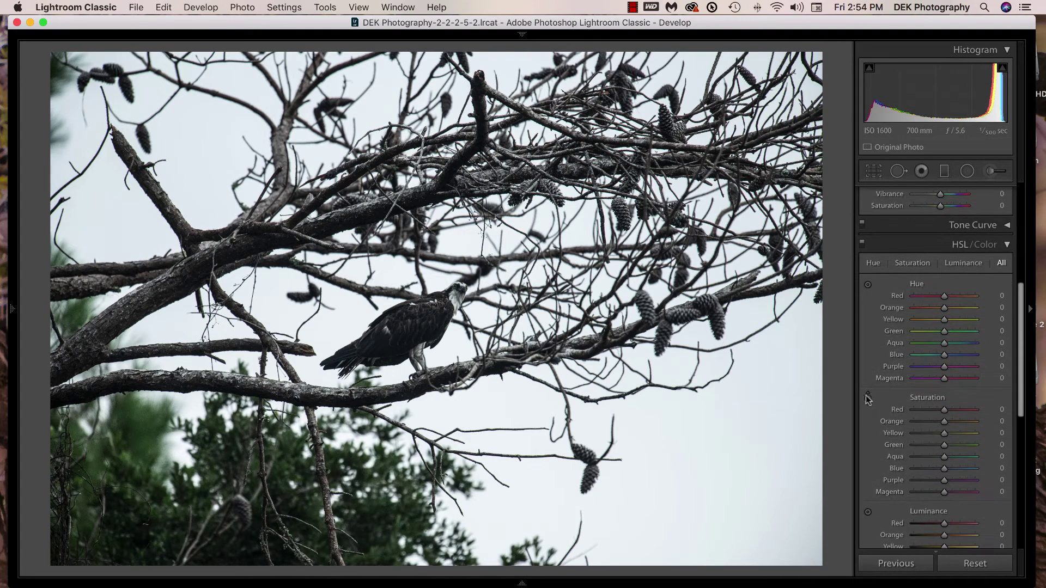
scroll(867, 403, "down", 4)
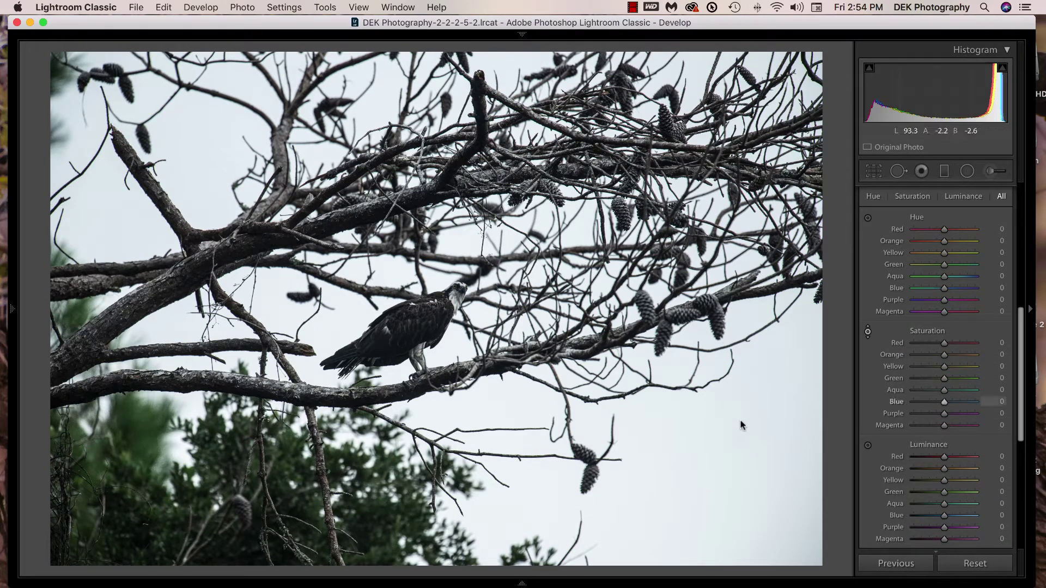
left_click_drag(741, 423, 754, 35)
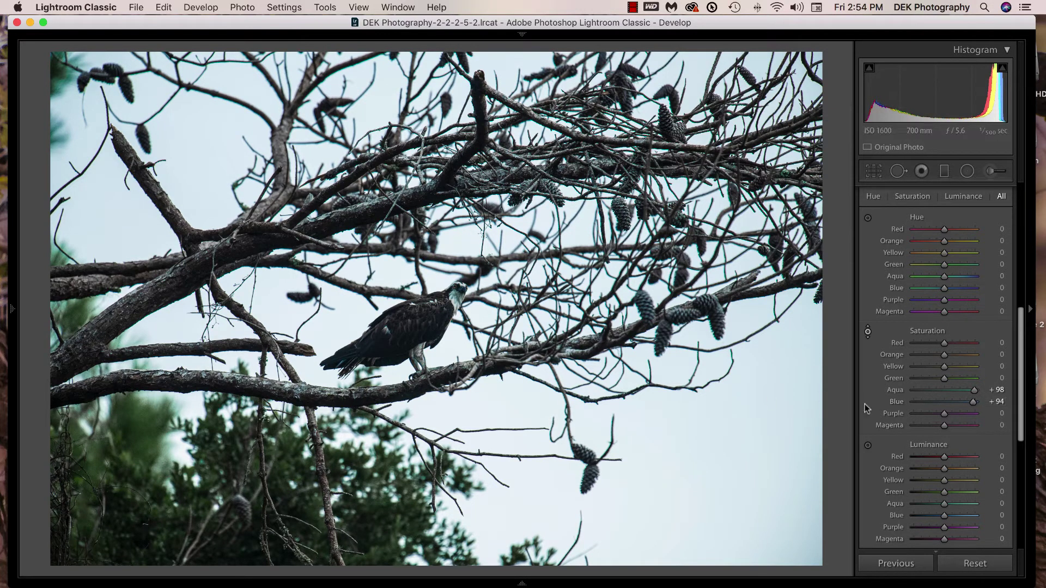
Darken the sky behind the osprey by setting Luminance to Aqua -91 and Blue -100, and compare it with the original
left_click(869, 446)
left_click_drag(765, 356, 740, 549)
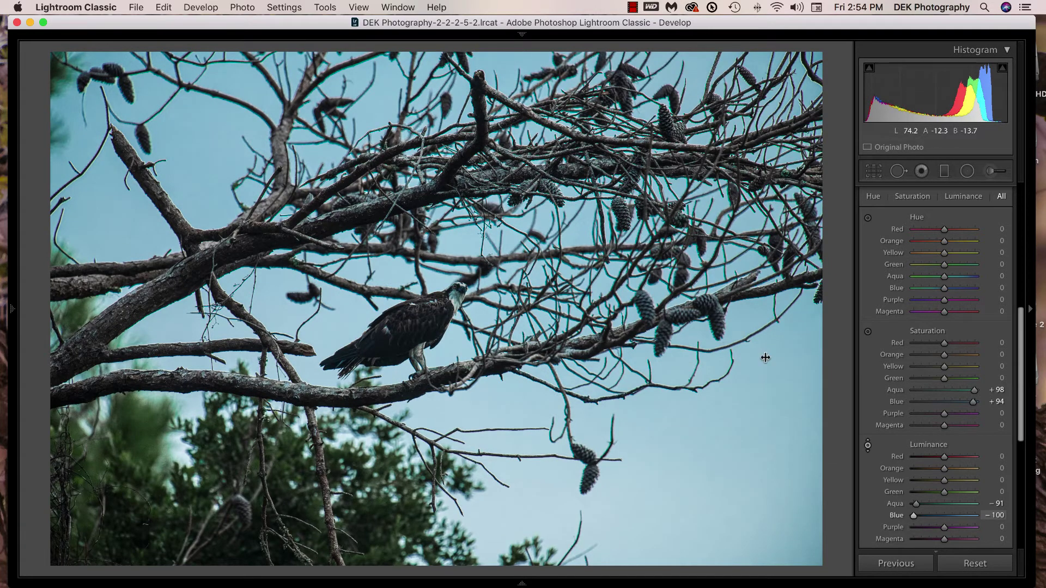
key("y")
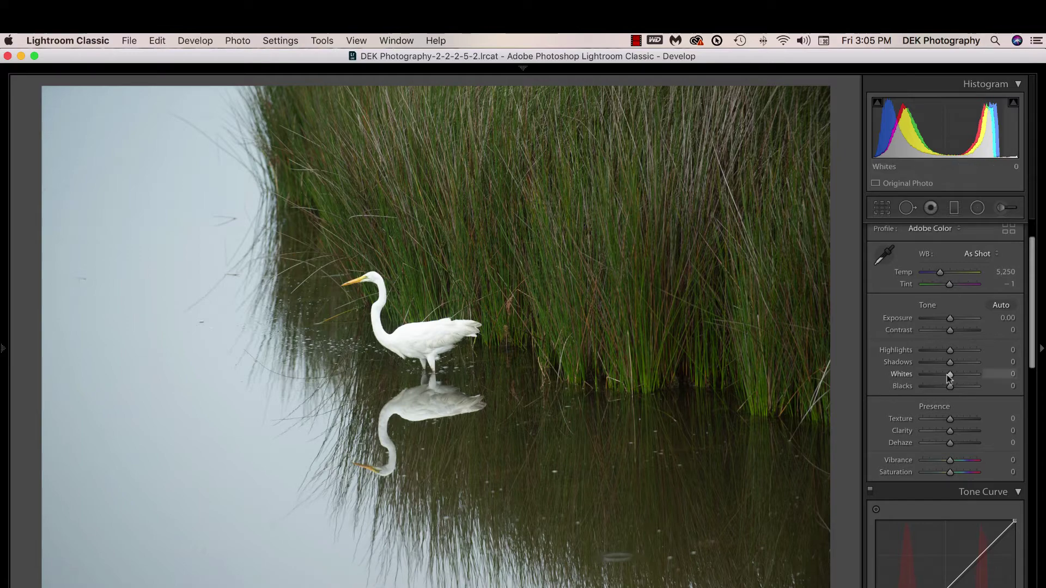
Switch the egret photo's tone curve to region adjustments and set Darks to -11 and Shadows to -27
scroll(960, 374, "down", 2)
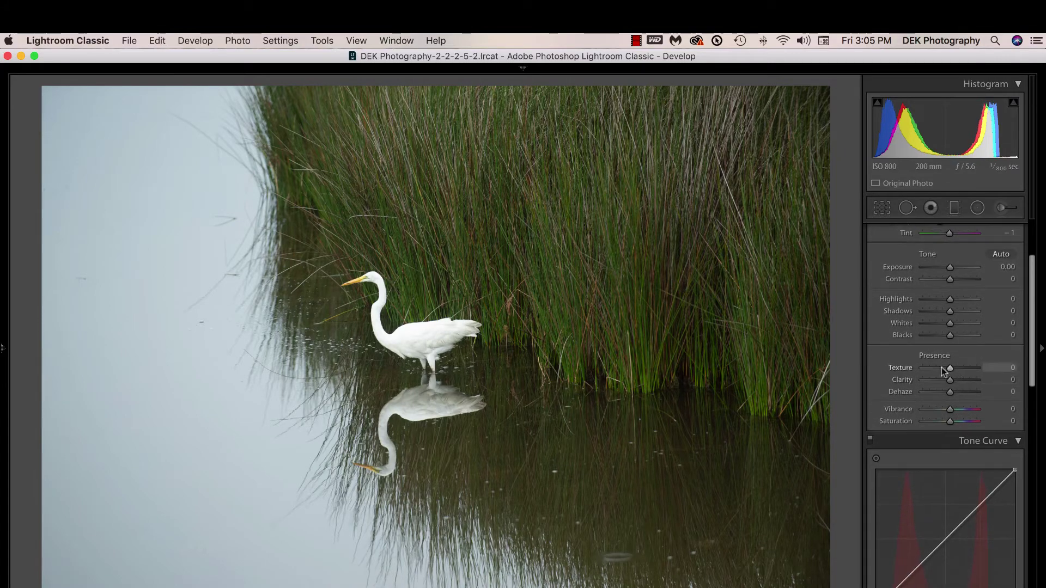
scroll(941, 367, "down", 5)
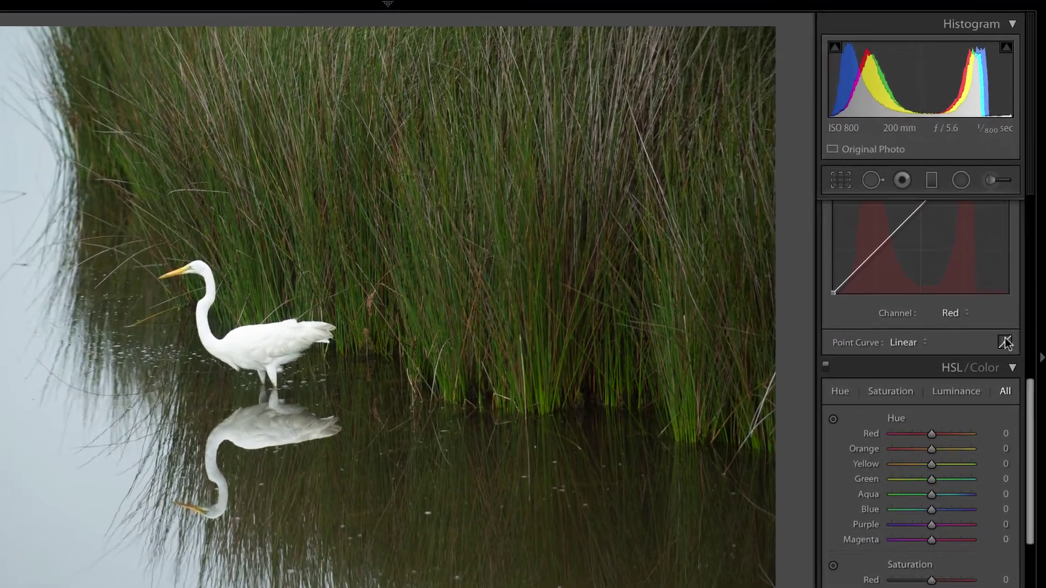
left_click(1012, 381)
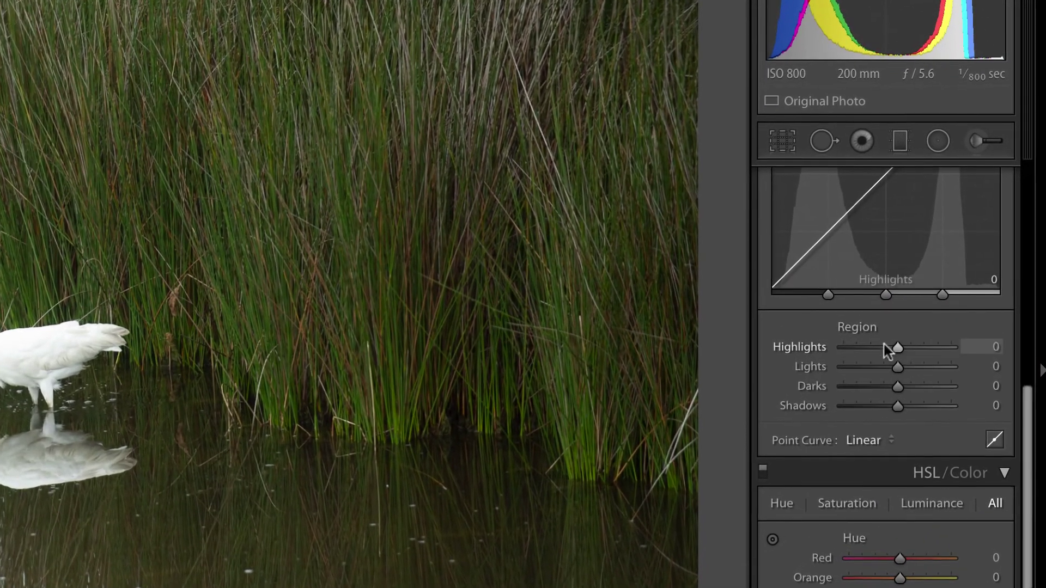
scroll(899, 361, "up", 2)
scroll(905, 362, "up", 3)
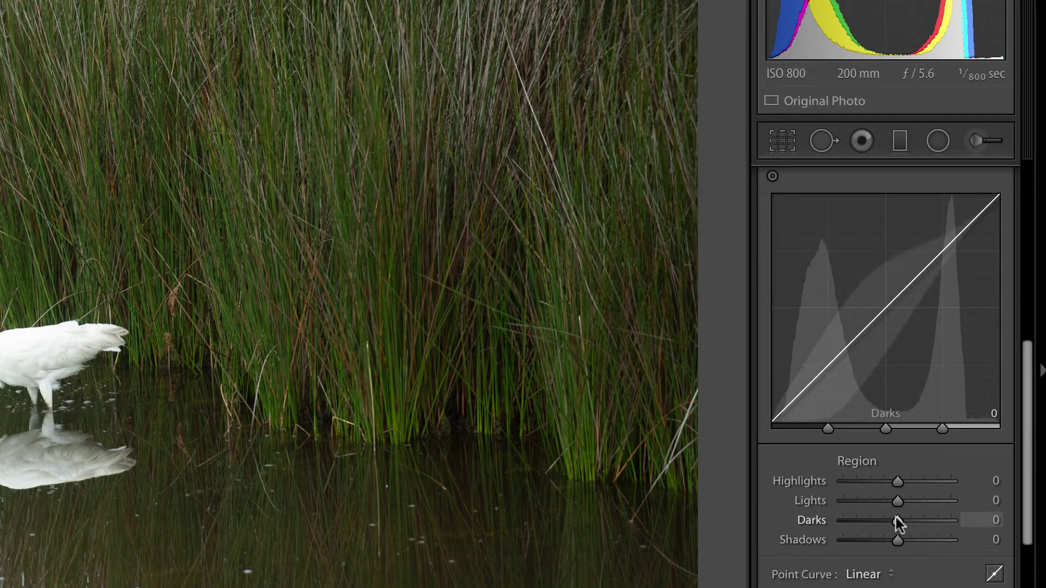
left_click_drag(895, 517, 881, 543)
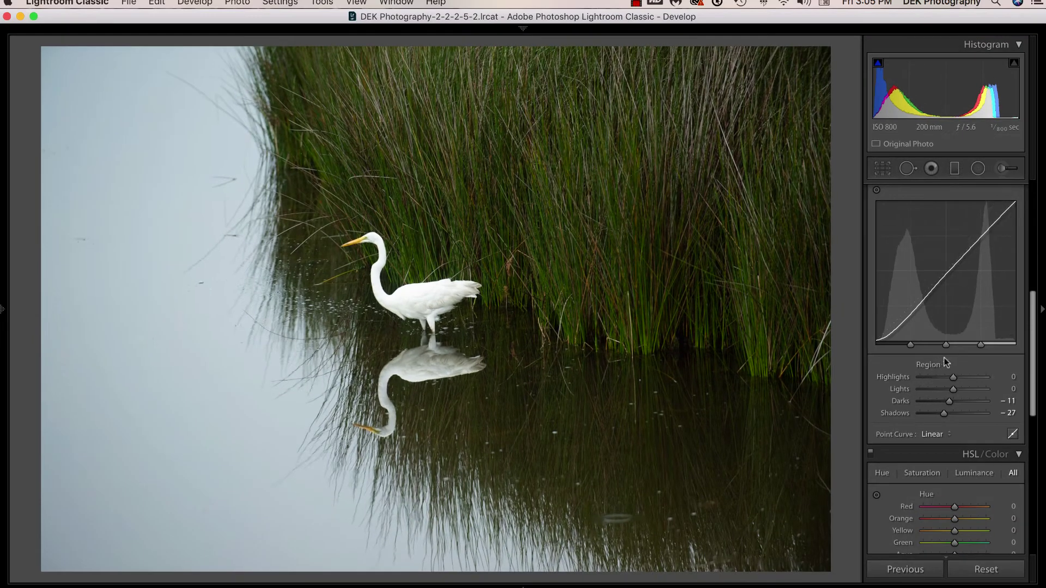
Switch to the point curve and raise the Blue channel's midpoint to about 50.6 / 55.3 %
mouse_move(973, 348)
left_click(1012, 433)
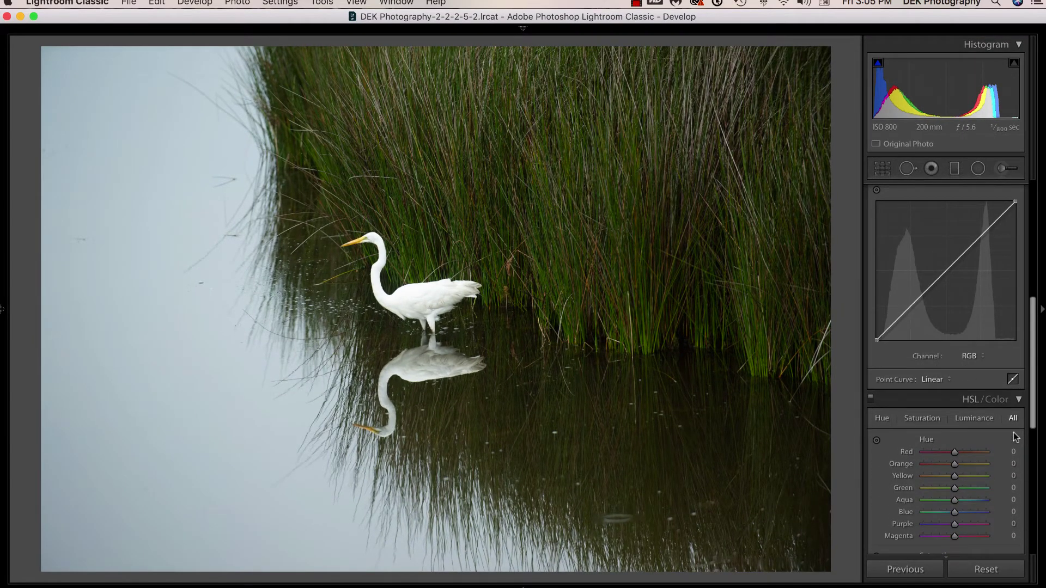
left_click(978, 357)
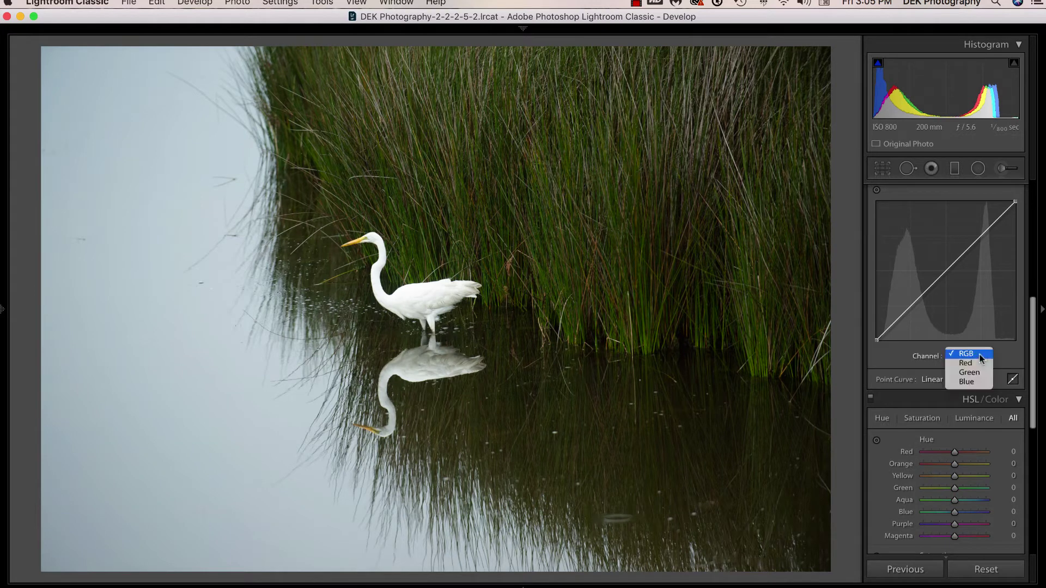
left_click(972, 382)
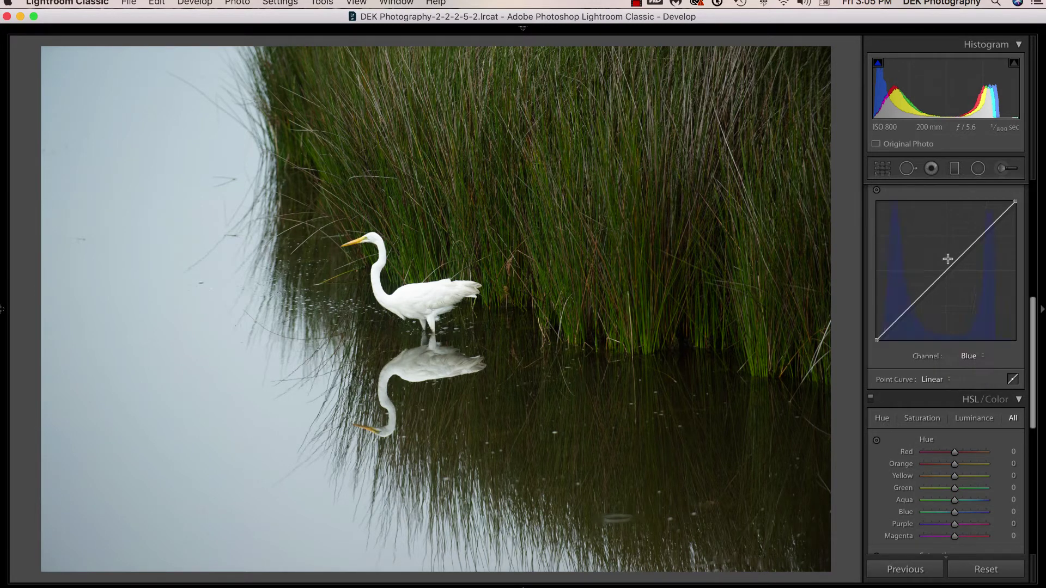
left_click_drag(948, 264, 948, 266)
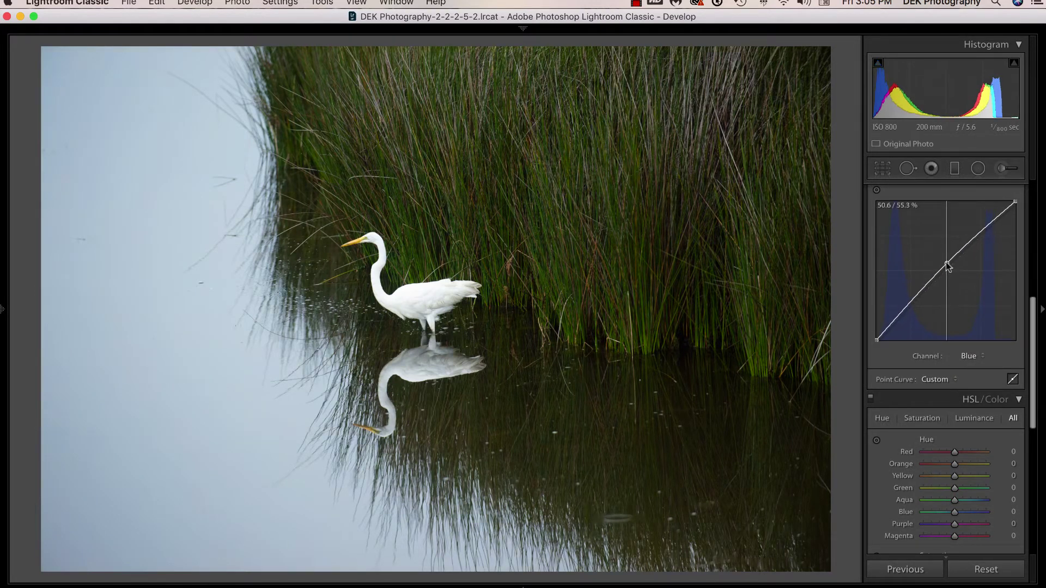
Boost the water's color around the egret with targeted Saturation adjustment, setting Aqua to +64 and Blue to +99
scroll(890, 437, "down", 5)
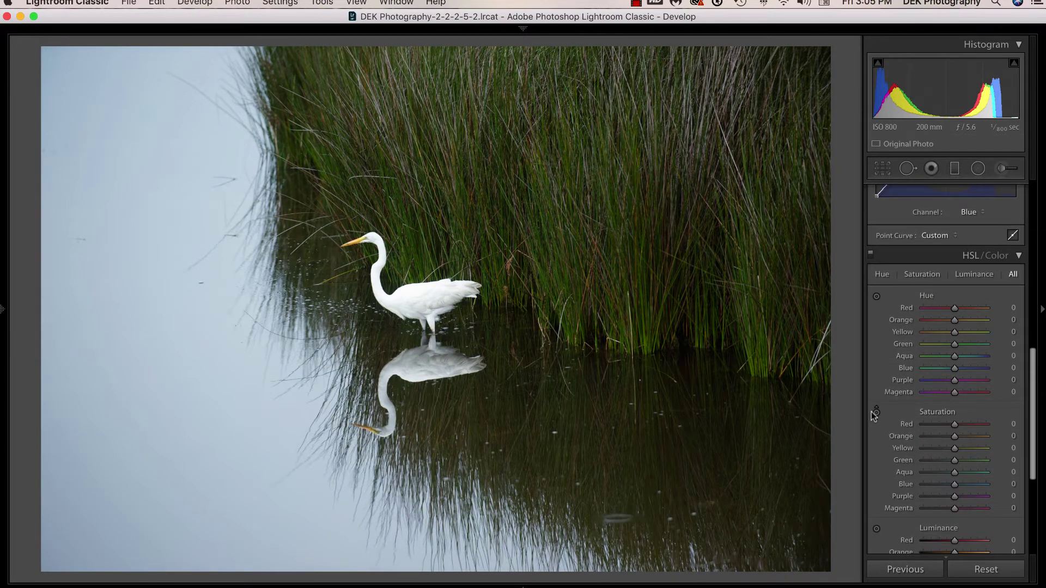
scroll(876, 412, "down", 3)
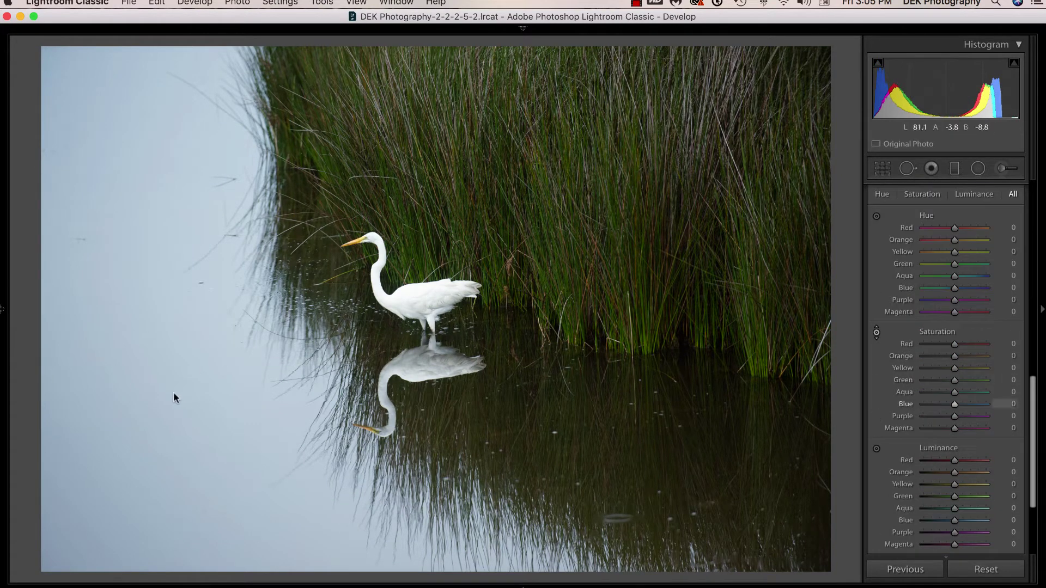
left_click_drag(173, 390, 193, 180)
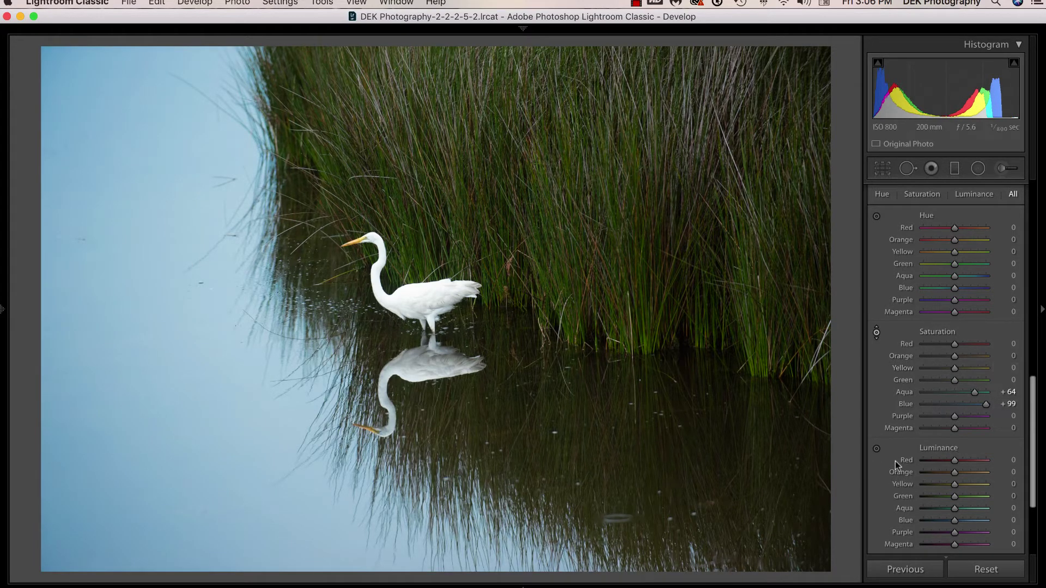
Darken the egret's water with targeted Luminance adjustment, setting Aqua to -28 and Blue to -95, and compare with the original
left_click(876, 449)
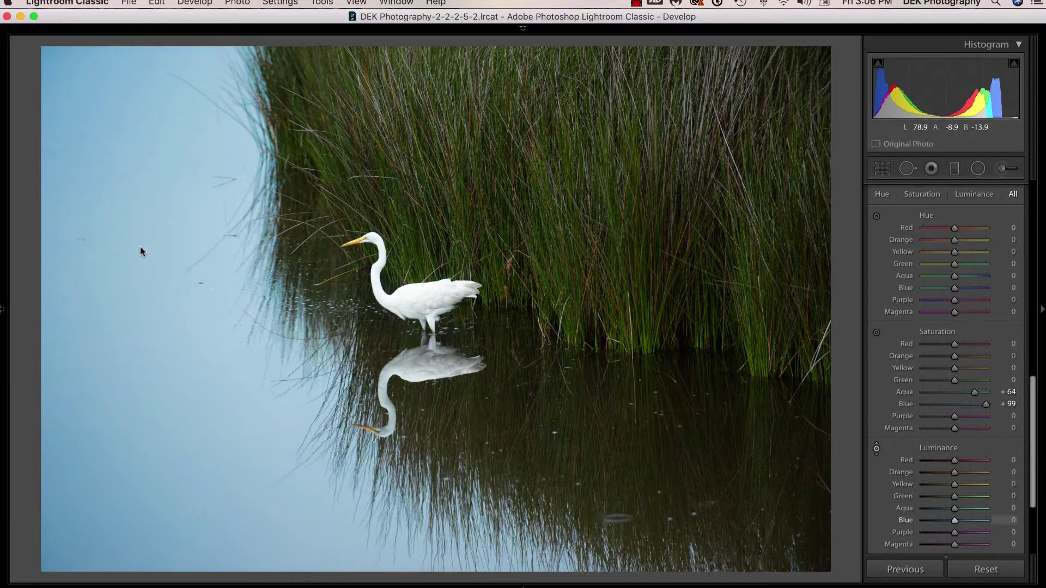
left_click_drag(135, 238, 133, 292)
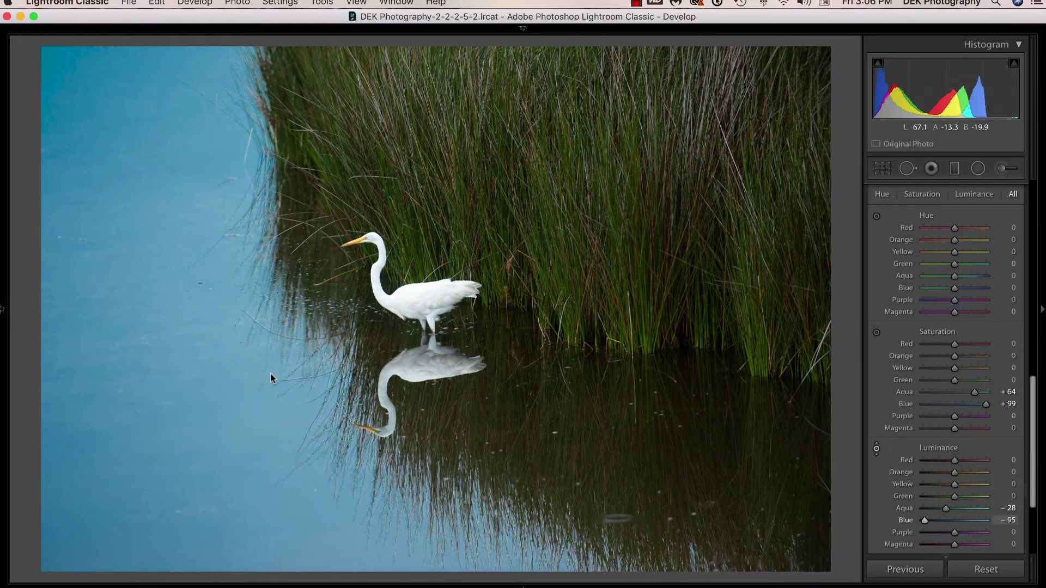
key("y")
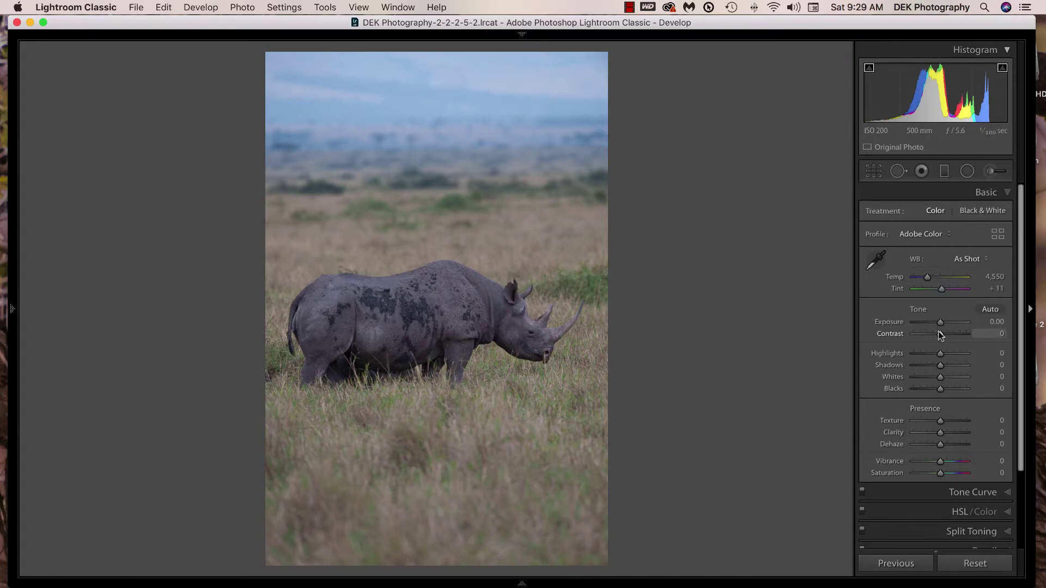
Try a Contrast of +95 on the rhino photo and reset it to its default
left_click_drag(940, 334, 964, 335)
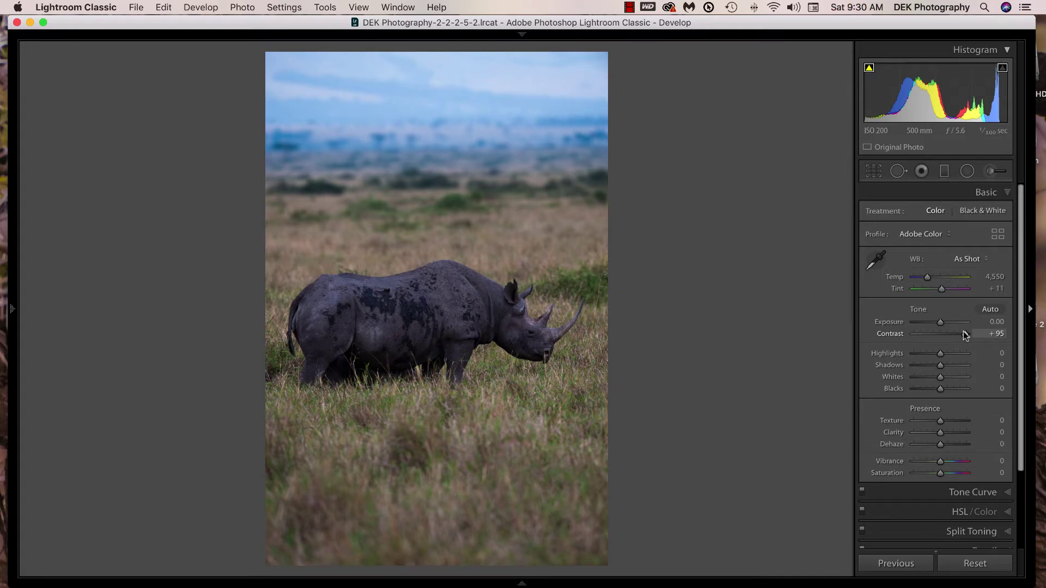
double_click(965, 334)
Try targeted Luminance adjustments on the rhino photo, with Blue -52 and Aqua -1 for the sky, Yellow -100 and Green -30 for the grass
scroll(875, 420, "down", 2)
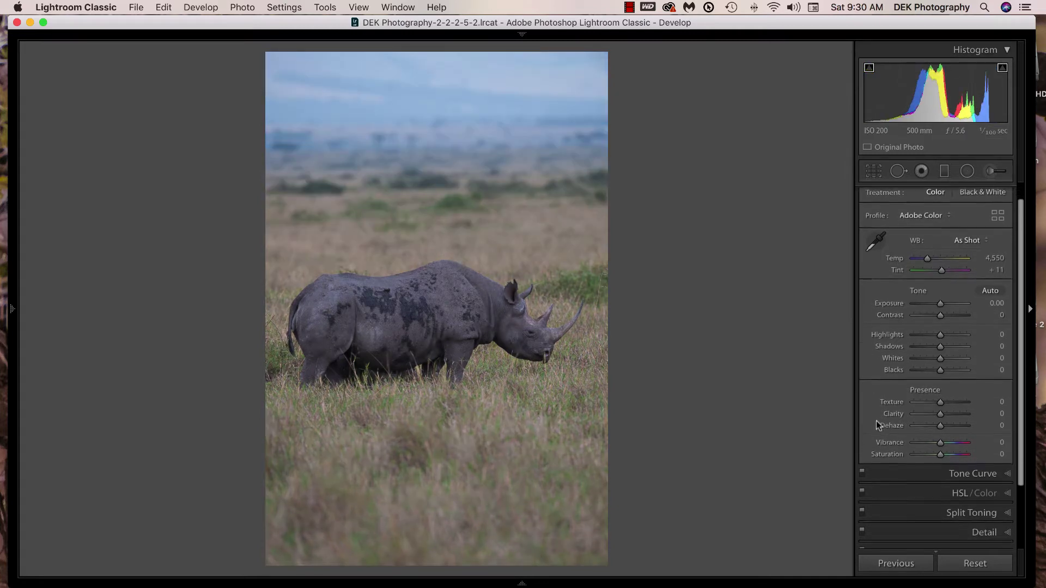
left_click(963, 493)
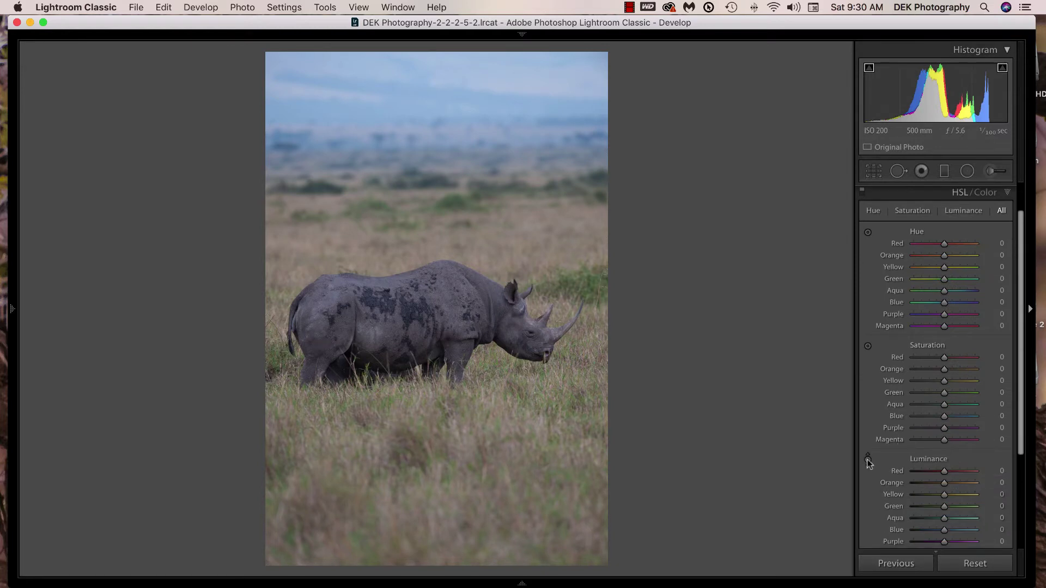
scroll(866, 460, "down", 1)
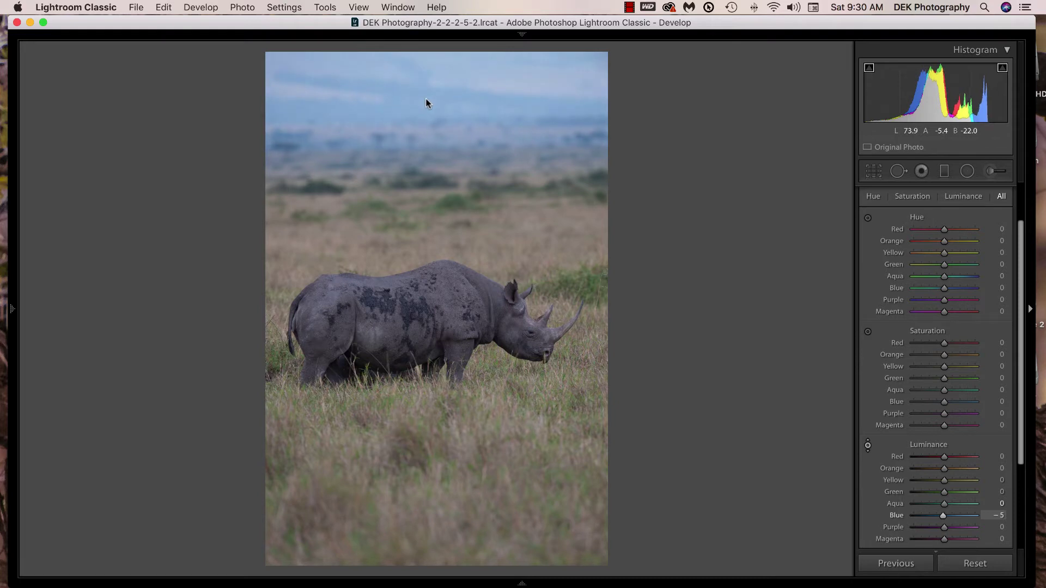
left_click_drag(425, 101, 423, 115)
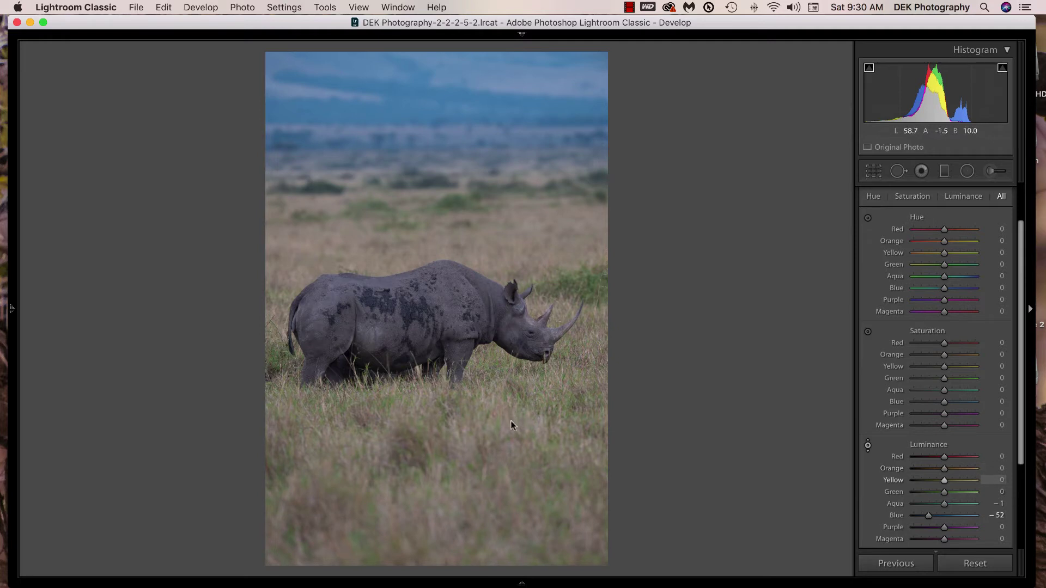
left_click_drag(511, 421, 495, 468)
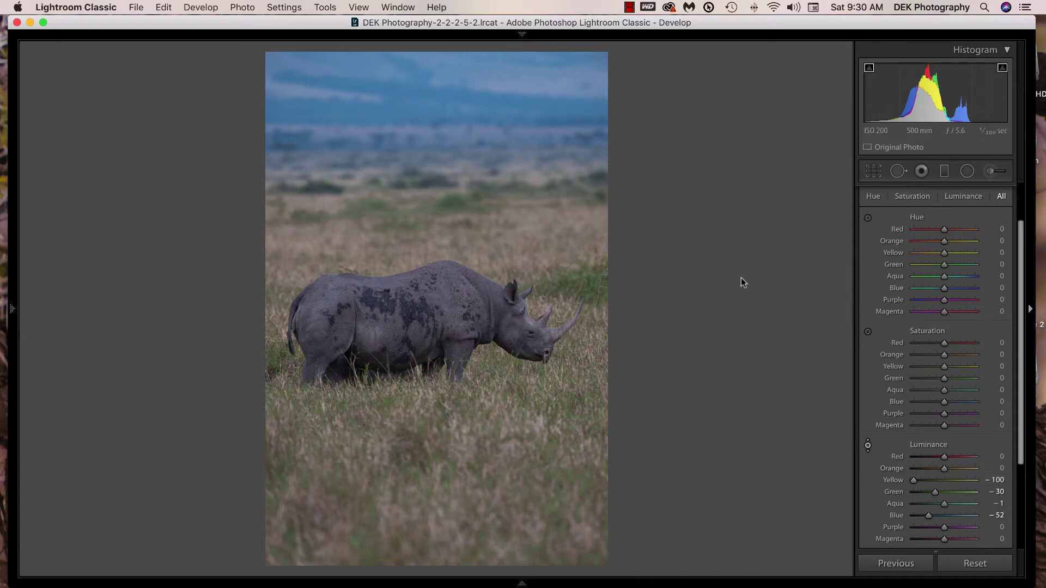
Undo all the Luminance adjustments made to the rhino photo
key("super+z")
key("super+z")
key("super+z")
key("super+z")
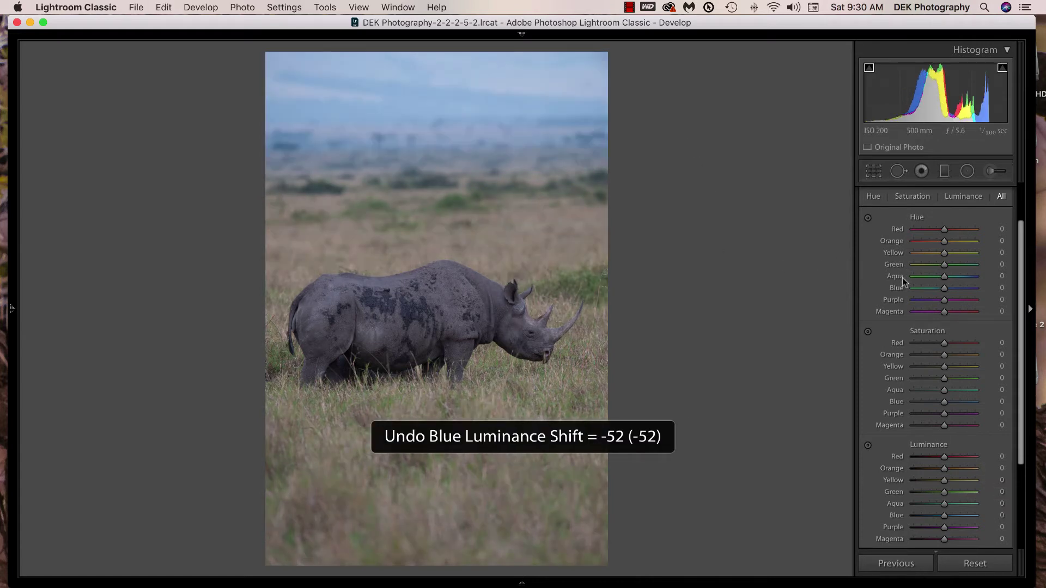
Darken the sky behind the rhino with targeted Luminance adjustment to Blue -72 and Aqua -1, and darken the grass in the foreground
left_click(868, 445)
left_click_drag(433, 100, 430, 131)
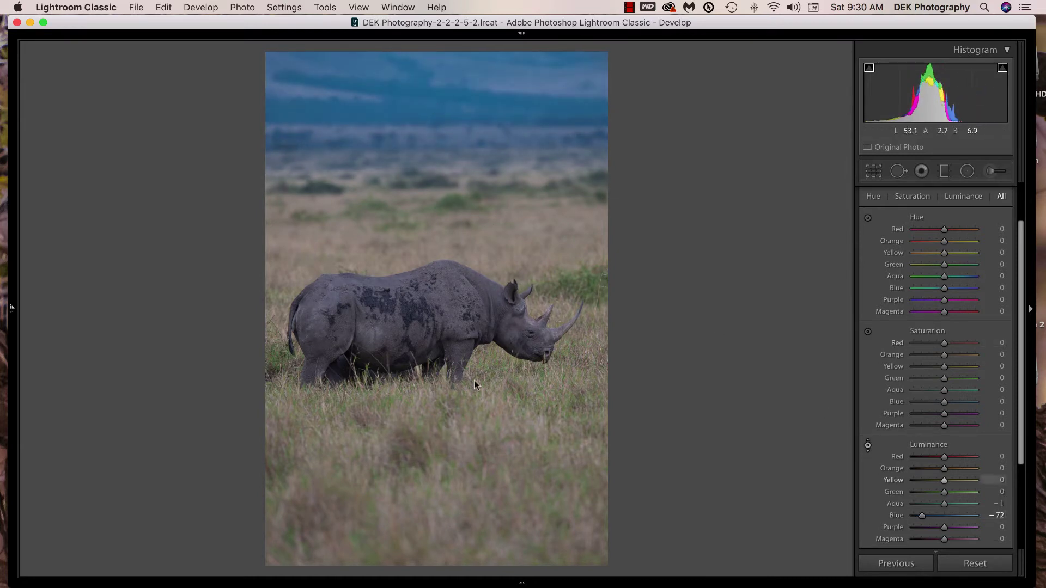
left_click_drag(476, 385, 472, 413)
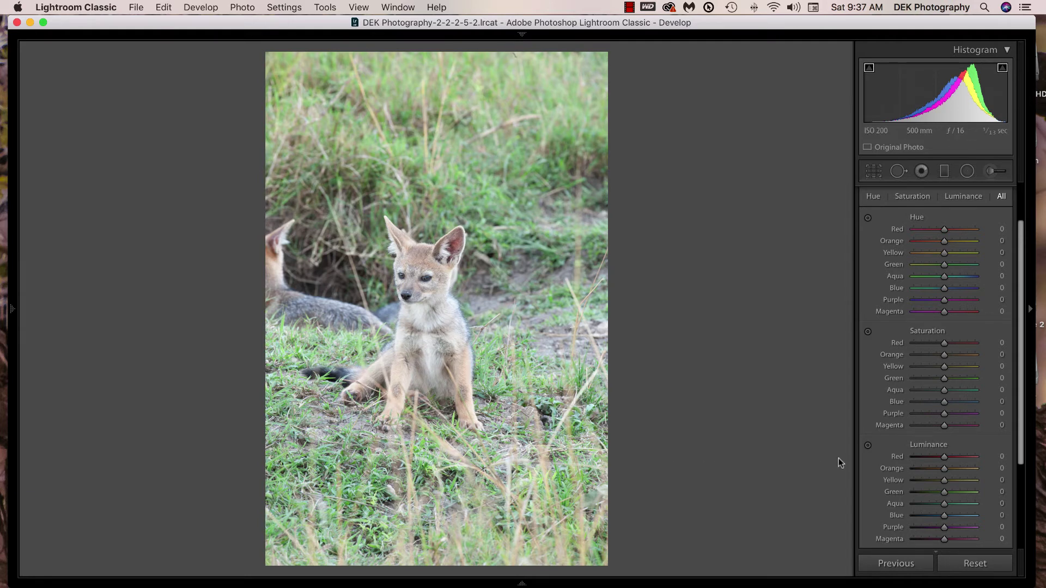
Darken the jackal pup's surroundings with targeted Luminance, setting Green -58, Aqua -26, Orange -55 and Yellow -11, and fine-tune the green grass
left_click(868, 446)
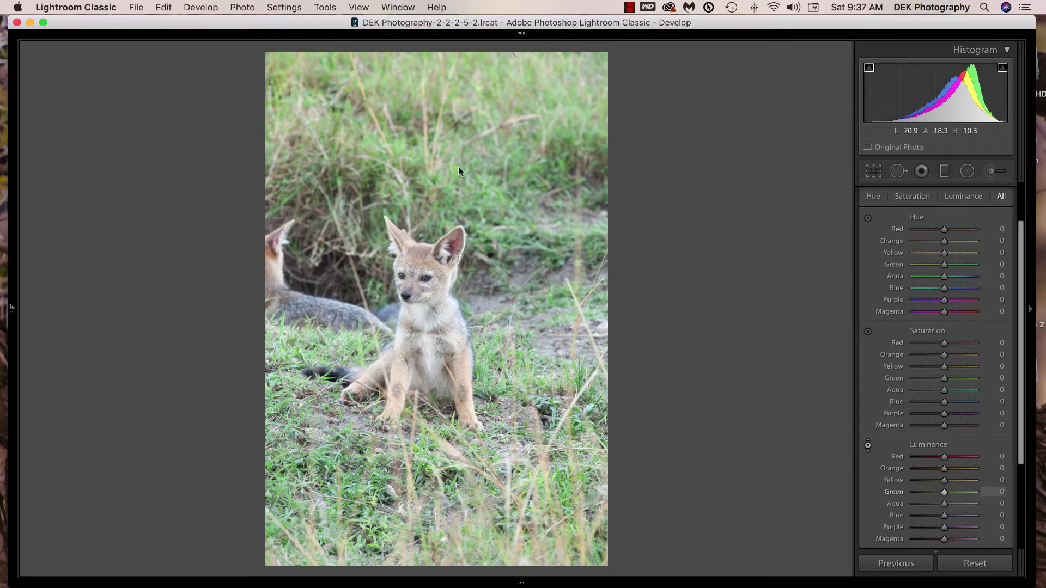
left_click_drag(459, 171, 452, 198)
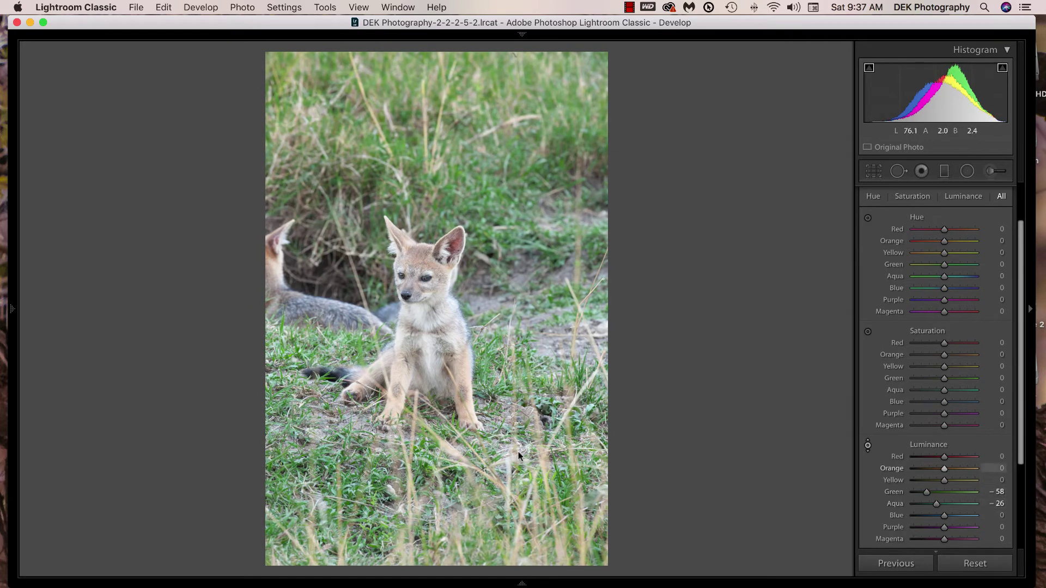
mouse_move(519, 455)
left_mouse_down()
mouse_move(512, 477)
mouse_move(521, 456)
left_mouse_up()
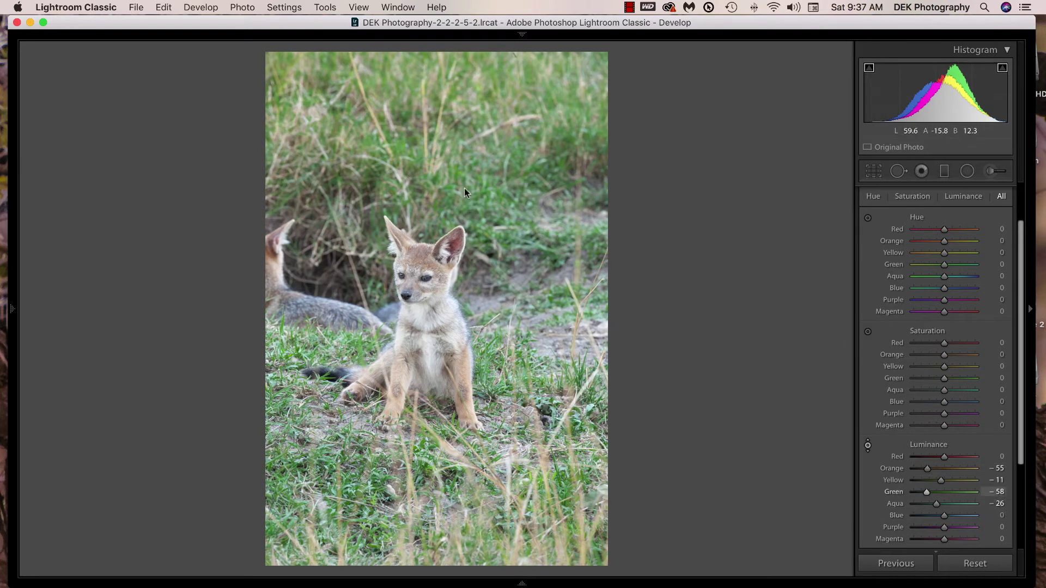
mouse_move(468, 200)
left_mouse_down()
mouse_move(472, 149)
mouse_move(459, 195)
mouse_move(468, 152)
mouse_move(462, 181)
left_mouse_up()
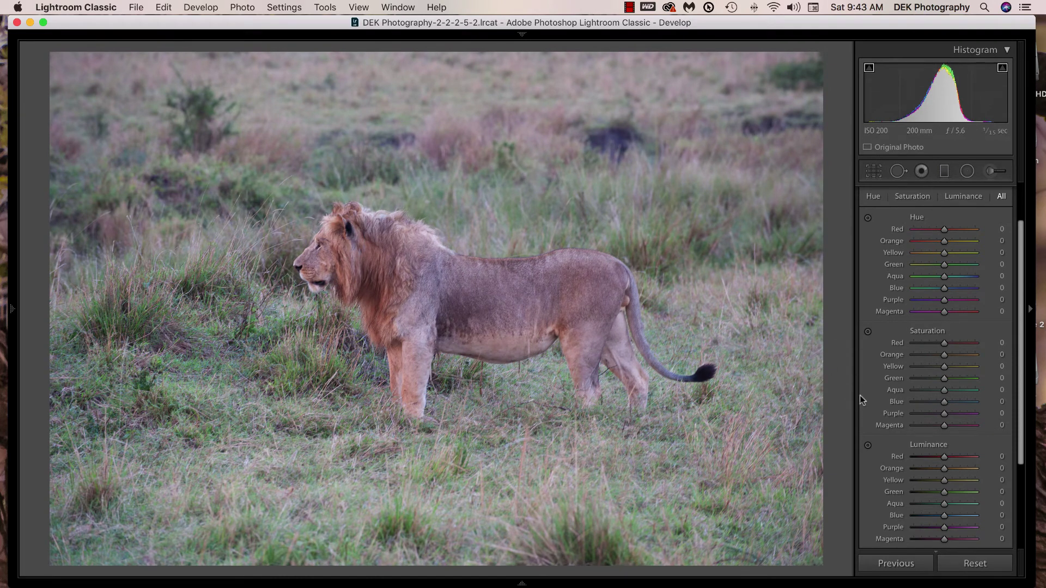
Try darkening the lion's body and mane with targeted Luminance at Magenta -100, Red -69 and Orange -28, and reset the photo
left_click(868, 445)
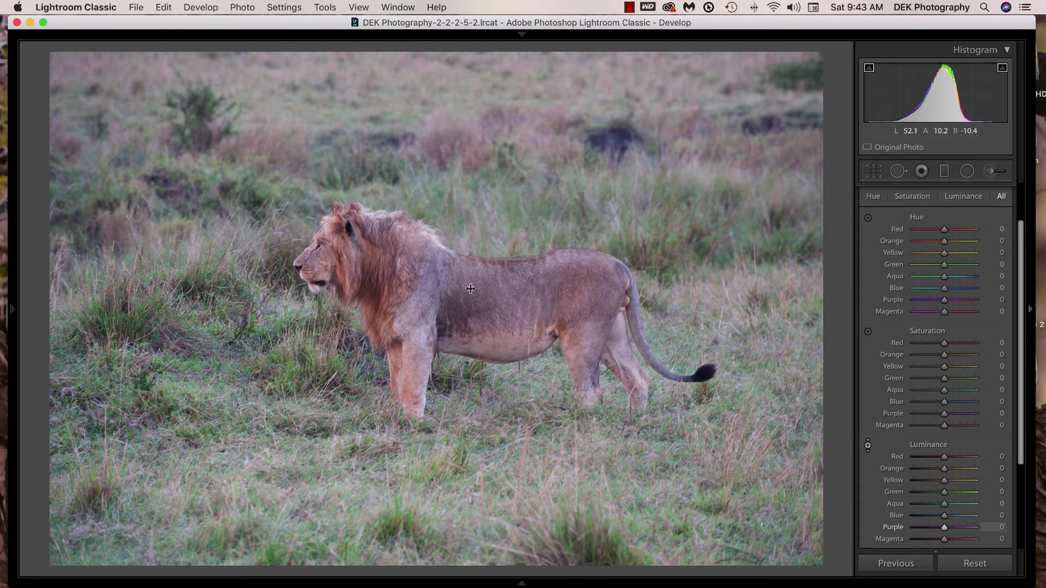
left_click_drag(469, 288, 468, 302)
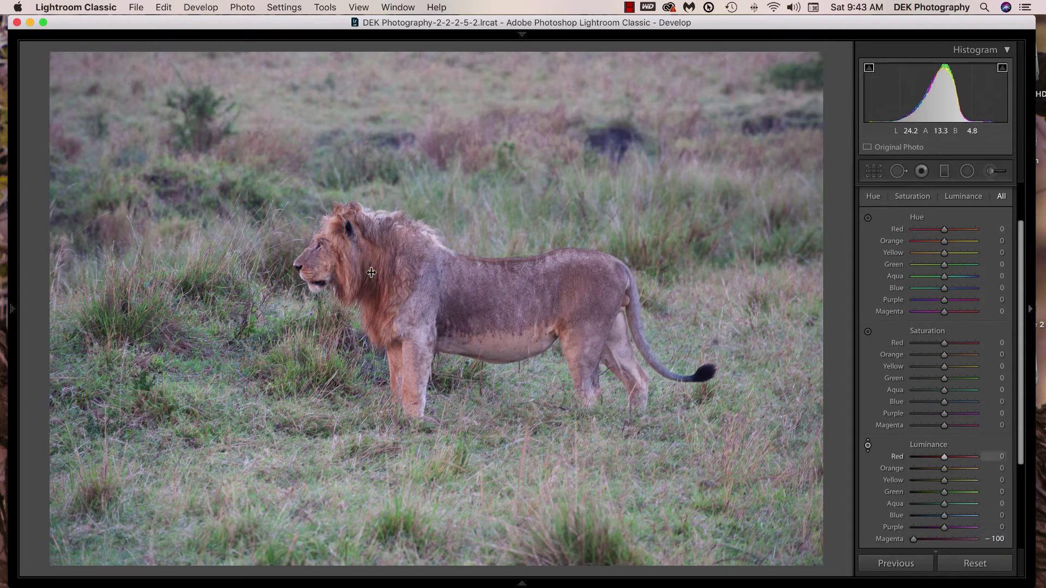
left_click_drag(371, 272, 365, 298)
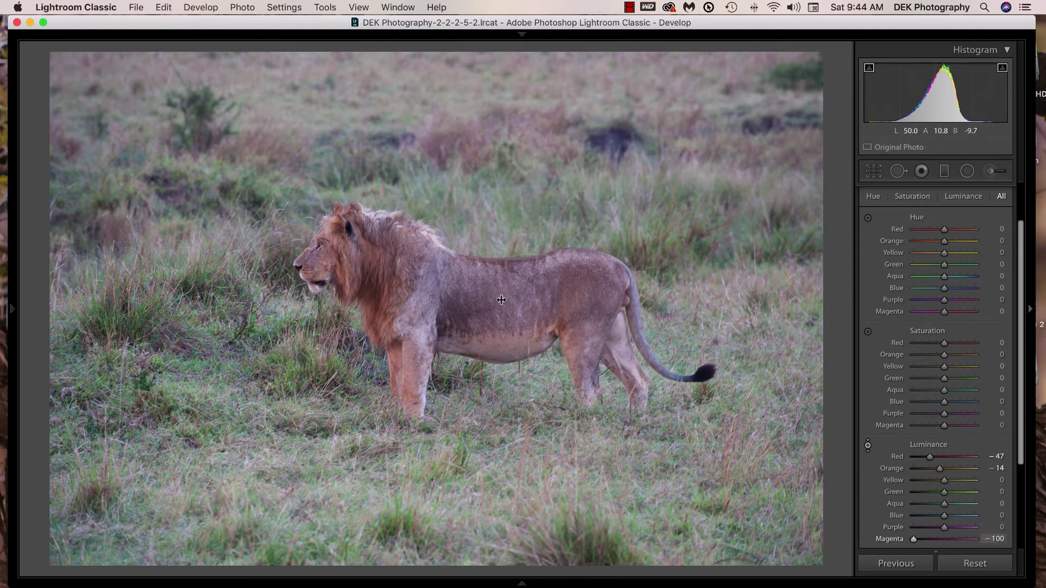
mouse_move(503, 297)
left_mouse_down()
mouse_move(501, 285)
mouse_move(490, 314)
mouse_move(492, 288)
mouse_move(484, 305)
left_mouse_up()
mouse_move(374, 263)
left_mouse_down()
mouse_move(369, 280)
mouse_move(374, 264)
left_mouse_up()
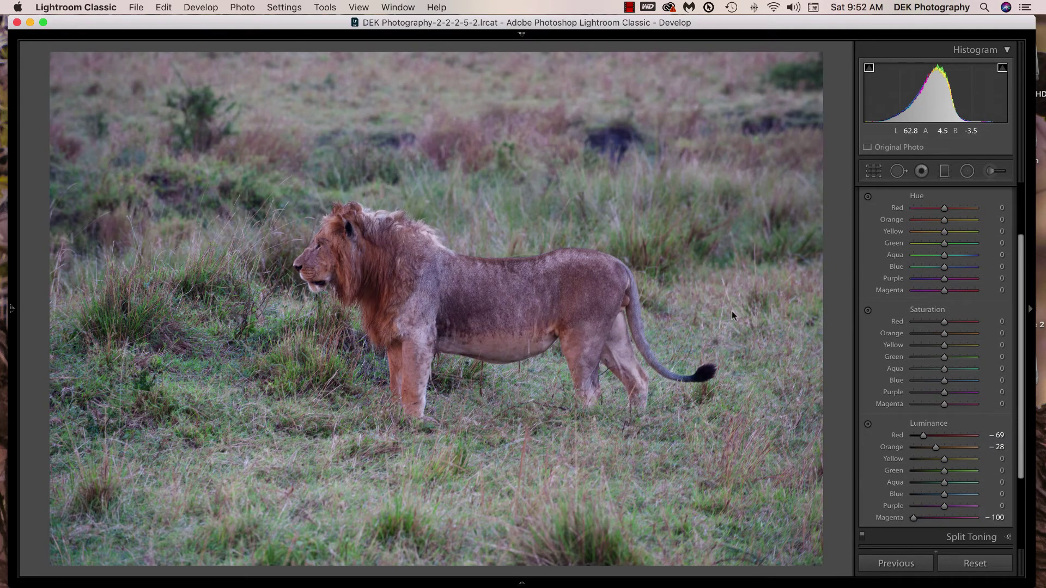
left_click(969, 564)
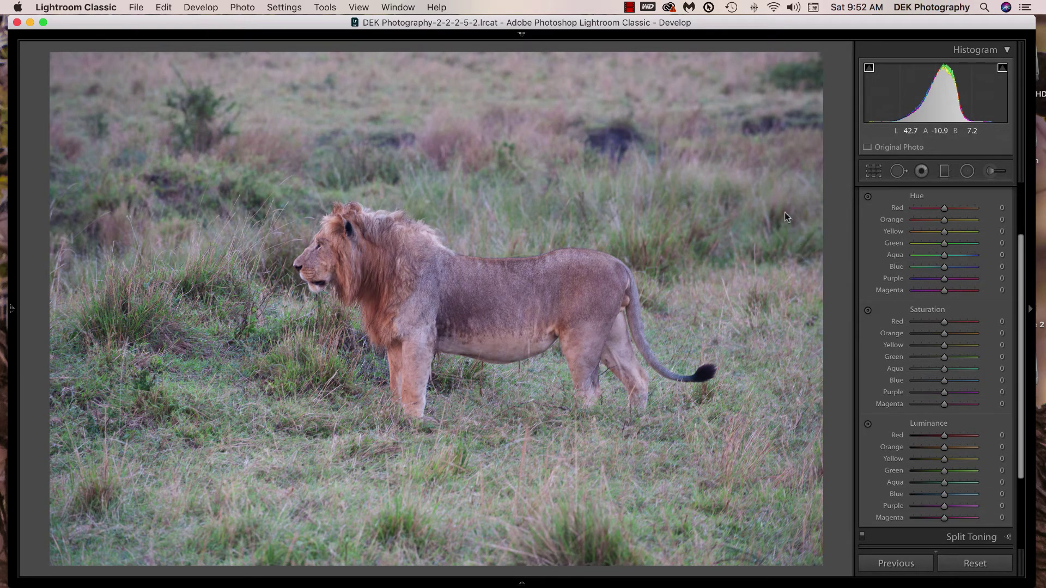
Lower the Darks region of the lion photo's tone curve and compare the result with the original
scroll(916, 206, "up", 3)
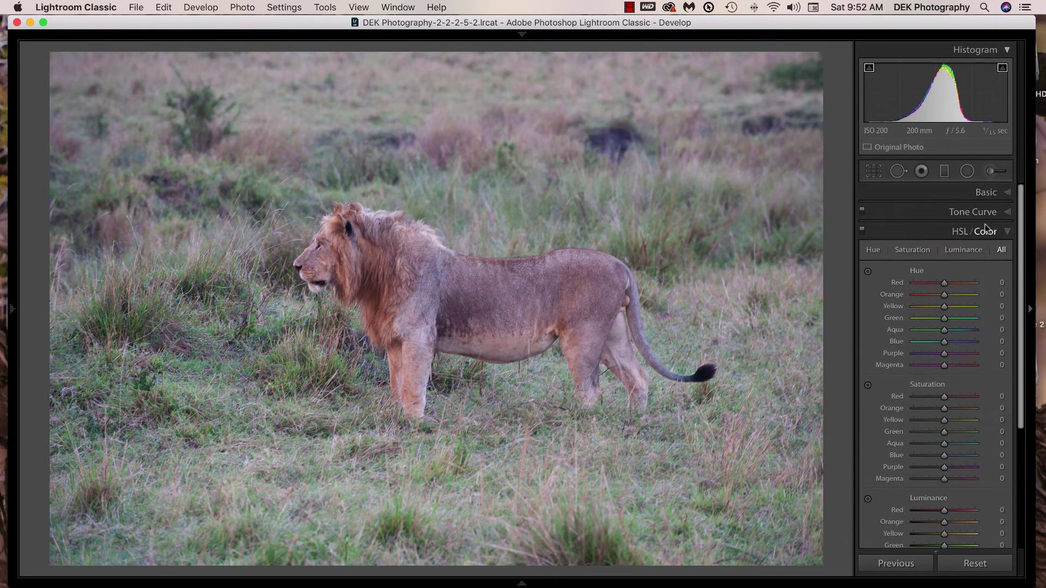
left_click(1007, 212)
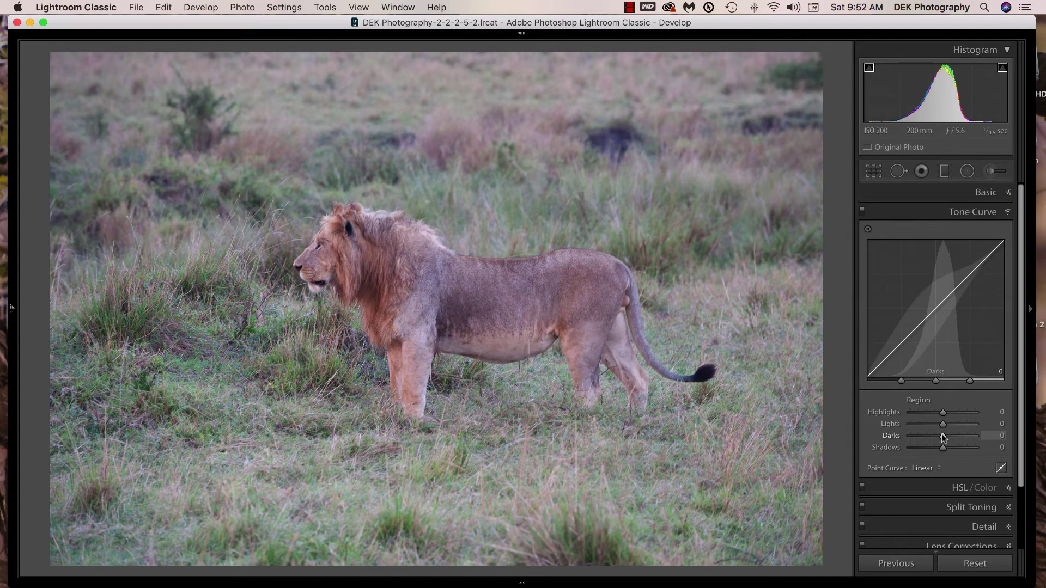
mouse_move(944, 436)
left_mouse_down()
mouse_move(930, 435)
mouse_move(930, 448)
left_mouse_up()
key("y")
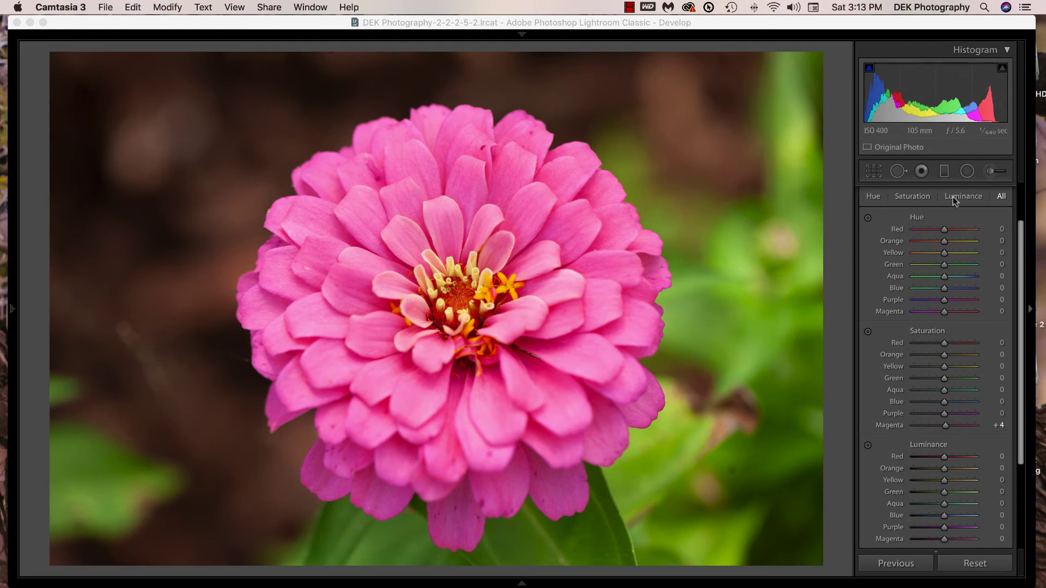
Switch the flower photo's point curve to the Red channel and pull it down strongly from a petal with targeted adjustment
scroll(958, 224, "up", 1)
scroll(959, 227, "up", 2)
left_click(972, 212)
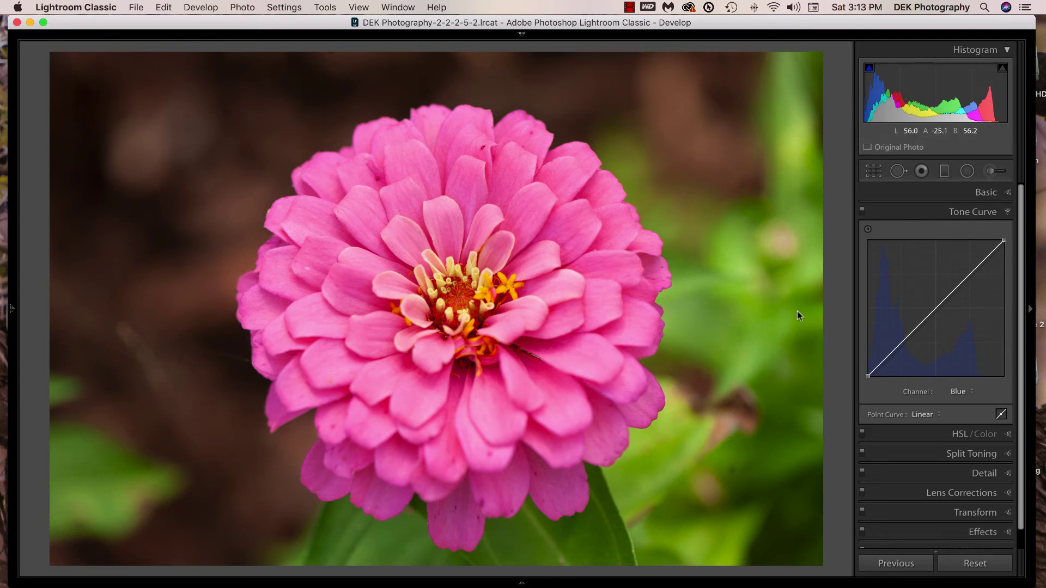
left_click(972, 393)
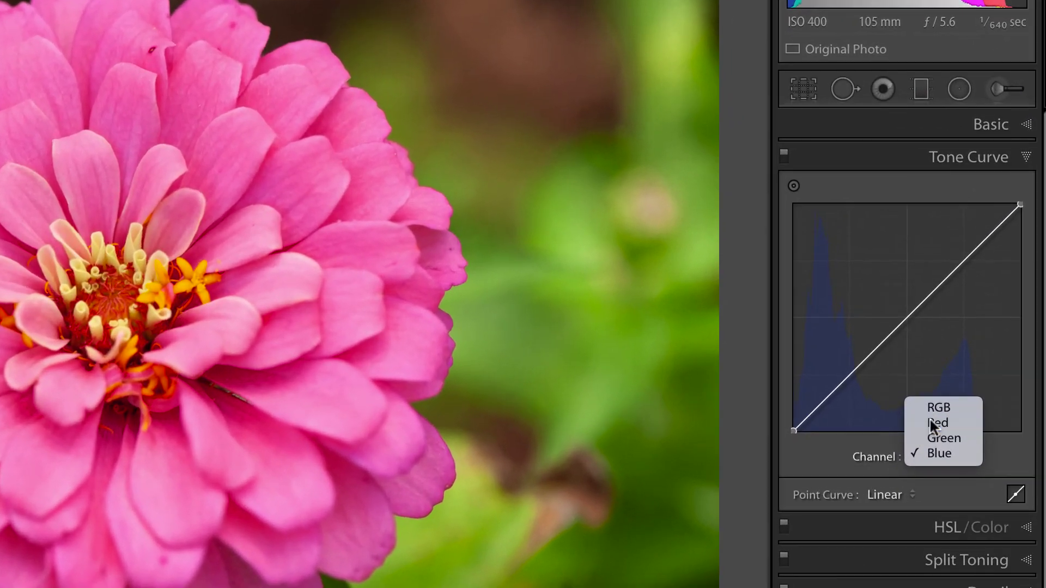
left_click(954, 371)
left_click(791, 185)
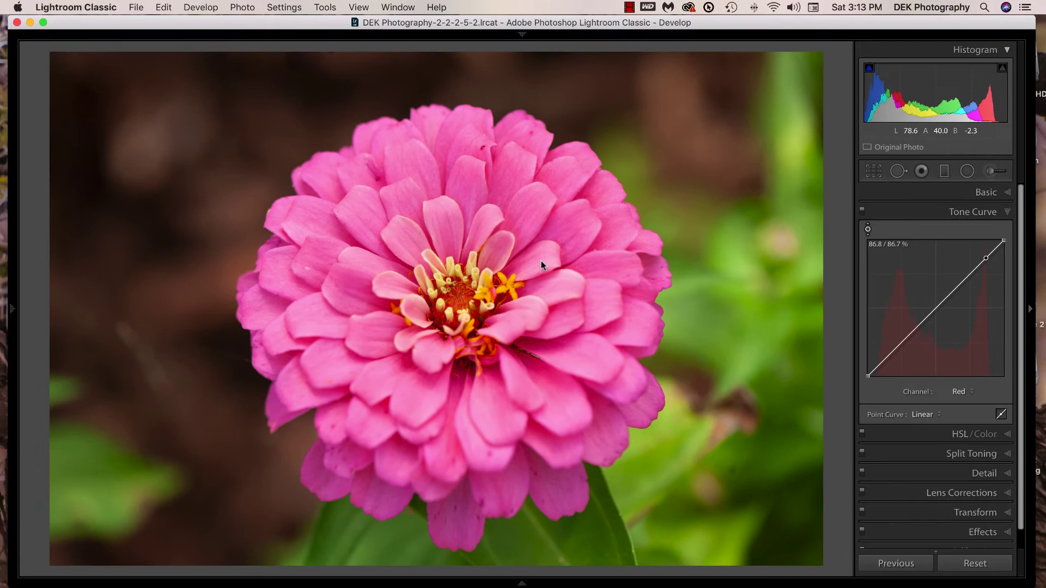
left_click_drag(541, 262, 538, 293)
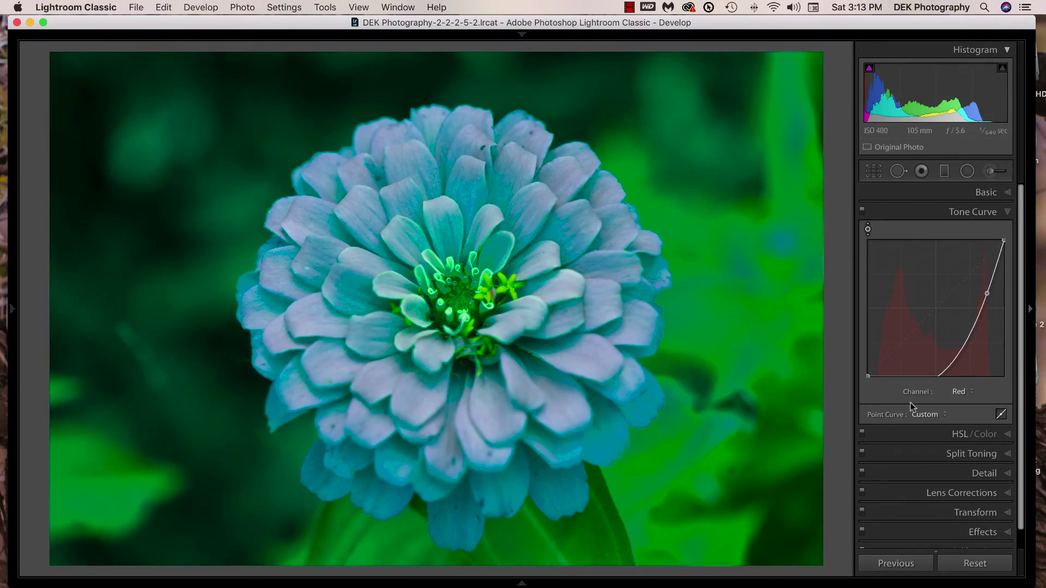
Strengthen the flower petals' color with targeted Saturation adjustment, setting Red to +25 and Magenta to +69
left_click(962, 431)
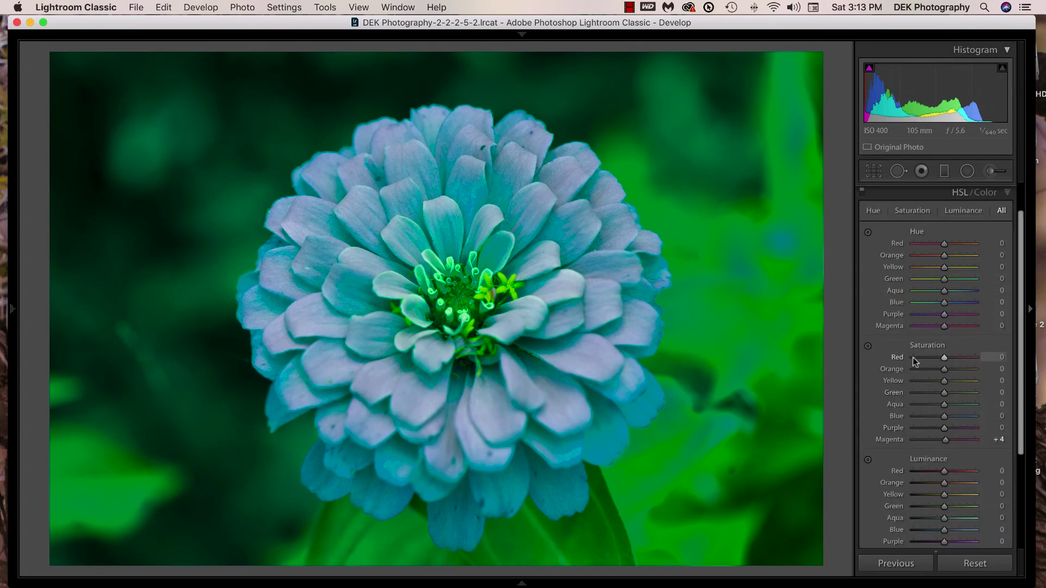
left_click(867, 344)
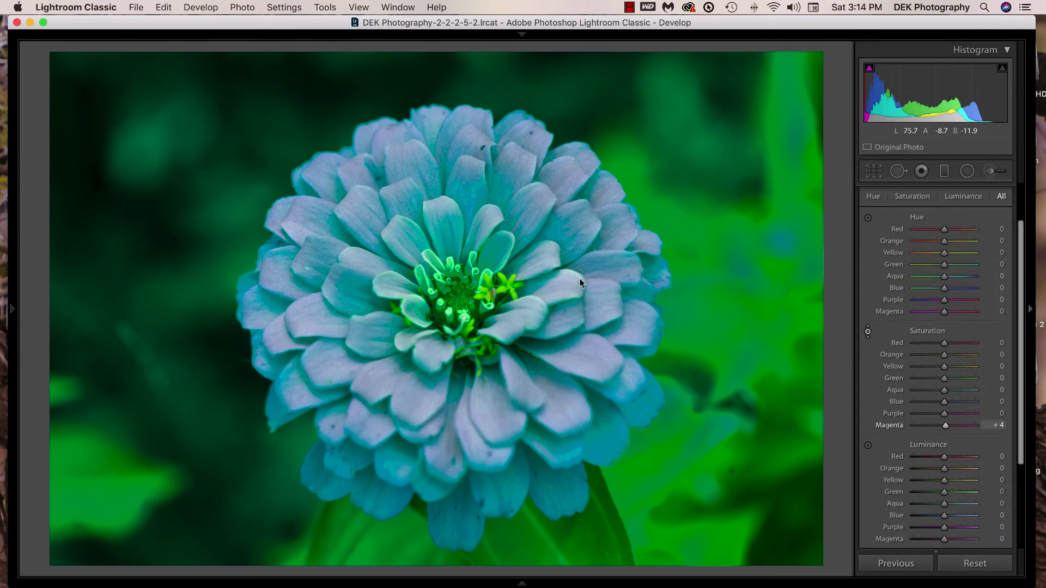
left_click_drag(568, 280, 581, 201)
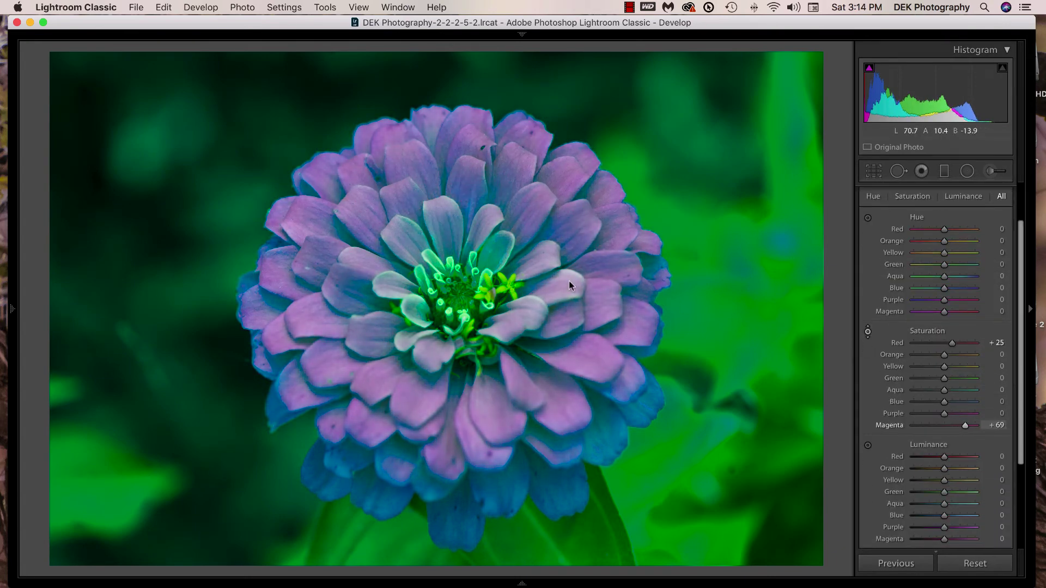
Darken the flower petals with targeted Luminance adjustment, setting Red to -20 and Magenta to -23, and compare with the original
left_click(868, 445)
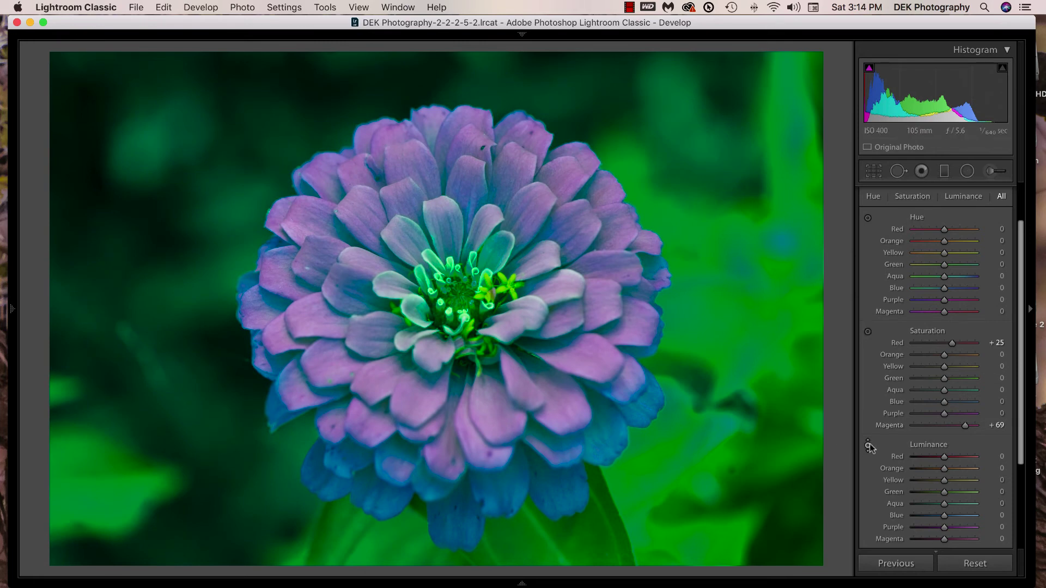
left_click_drag(583, 320, 581, 338)
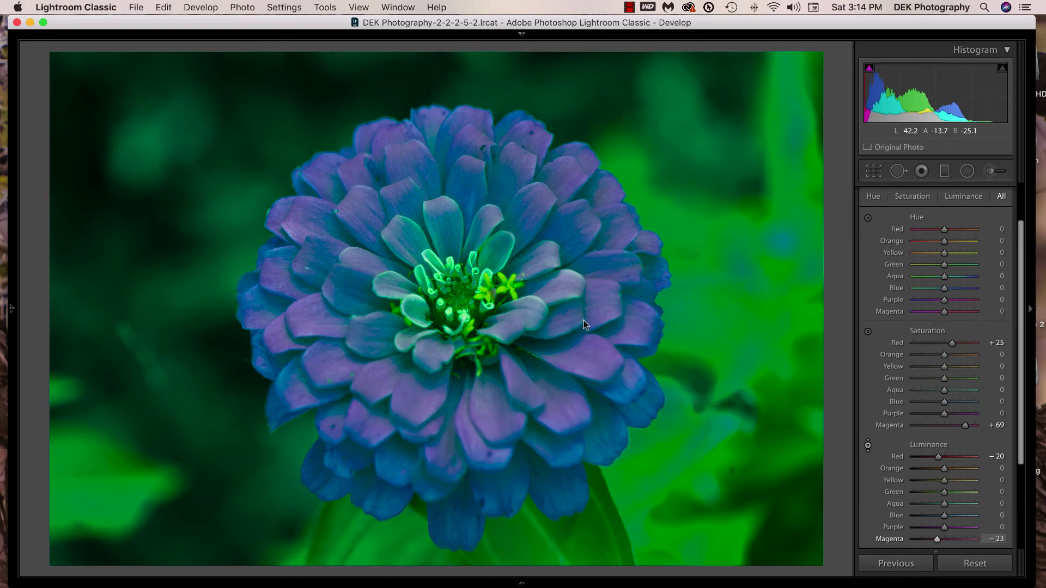
key("backslash")
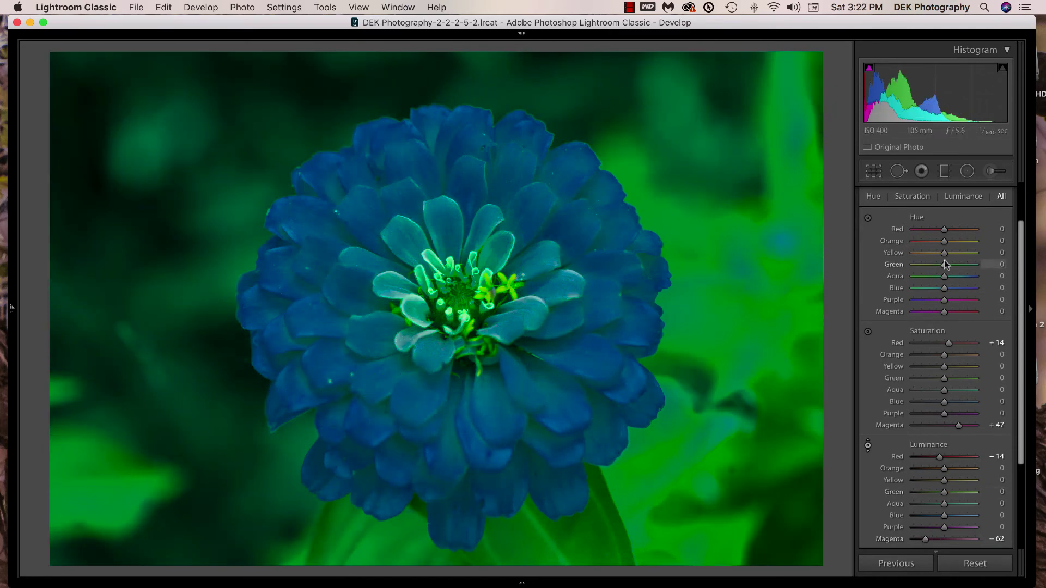
Lower the Green channel of the flower photo's point curve from a petal with targeted adjustment
scroll(961, 252, "up", 3)
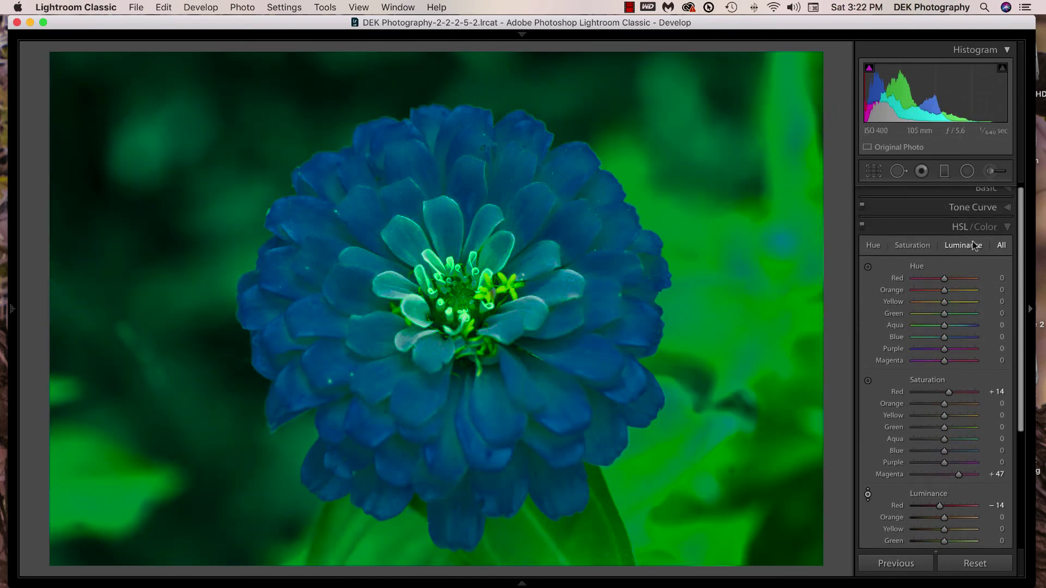
left_click(1005, 210)
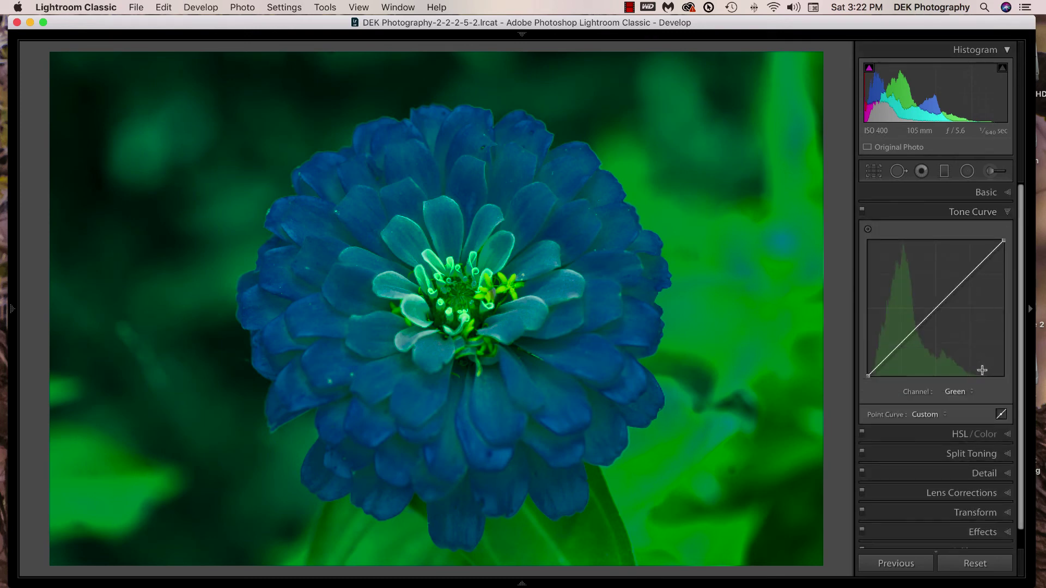
left_click(868, 229)
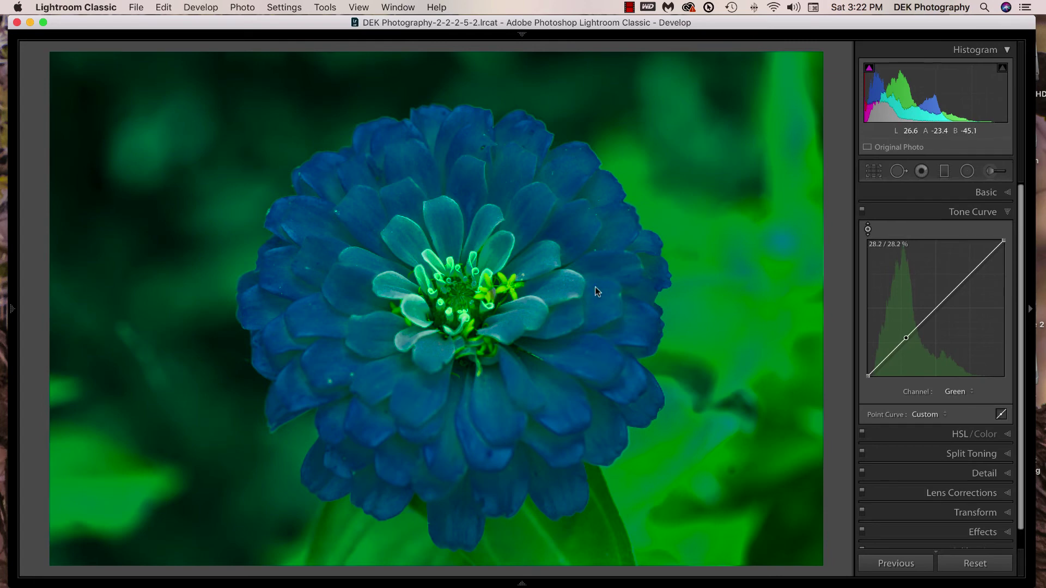
left_click_drag(594, 286, 596, 308)
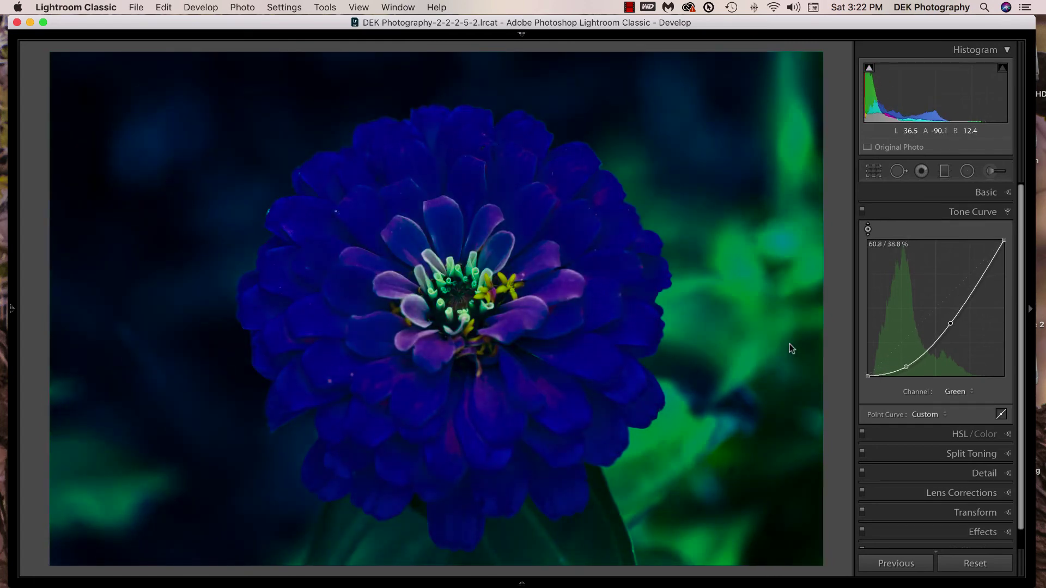
Fine-tune the brightness of the blue petals with the HSL targeted Luminance adjustment
left_click(958, 435)
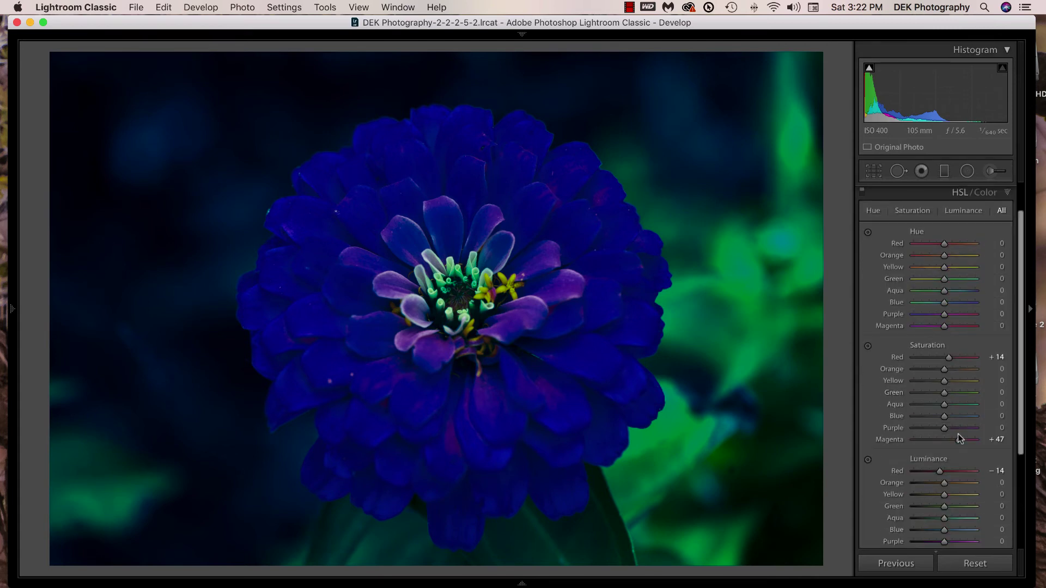
left_click(868, 459)
scroll(867, 462, "down", 1)
mouse_move(607, 331)
left_mouse_down()
mouse_move(606, 345)
mouse_move(627, 265)
mouse_move(609, 332)
left_mouse_up()
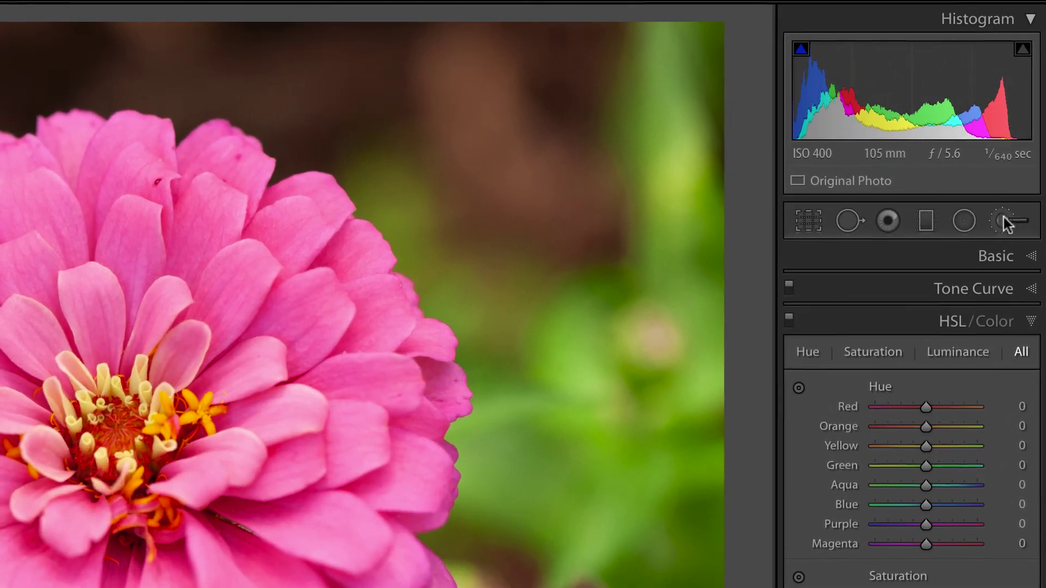
Paint an Adjustment Brush mask over the pink flower's petals, hide its overlay and set the mask's Saturation to -100
left_click(1003, 217)
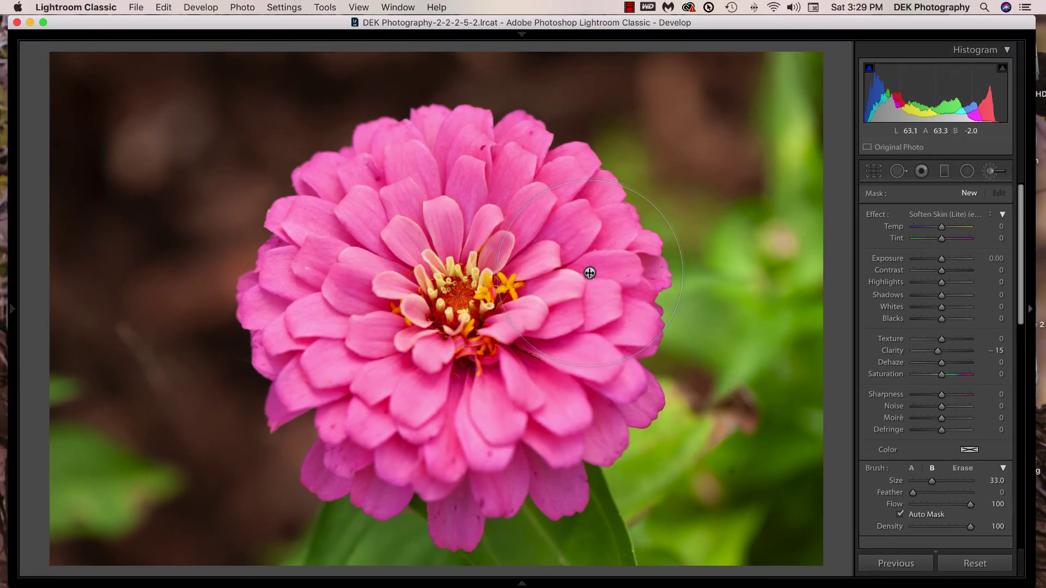
mouse_move(590, 273)
left_mouse_down()
mouse_move(577, 198)
mouse_move(537, 148)
mouse_move(469, 143)
mouse_move(436, 120)
mouse_move(395, 143)
mouse_move(386, 165)
mouse_move(318, 196)
mouse_move(294, 237)
mouse_move(295, 261)
mouse_move(263, 300)
mouse_move(271, 345)
mouse_move(316, 389)
mouse_move(348, 402)
mouse_move(319, 463)
mouse_move(371, 474)
mouse_move(455, 469)
mouse_move(451, 504)
mouse_move(474, 516)
mouse_move(470, 490)
mouse_move(551, 480)
mouse_move(575, 421)
mouse_move(607, 394)
mouse_move(631, 355)
mouse_move(634, 268)
mouse_move(397, 231)
mouse_move(418, 250)
mouse_move(435, 293)
mouse_move(387, 307)
mouse_move(413, 369)
mouse_move(450, 371)
mouse_move(379, 310)
mouse_move(365, 388)
mouse_move(501, 373)
mouse_move(534, 306)
mouse_move(441, 399)
mouse_move(553, 389)
mouse_move(488, 366)
mouse_move(568, 289)
left_mouse_up()
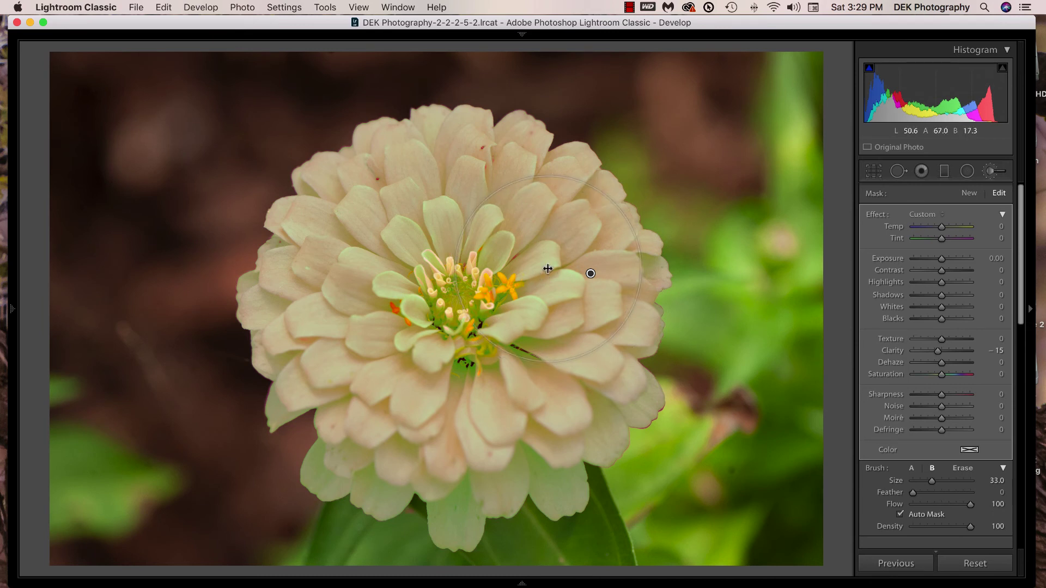
key("o")
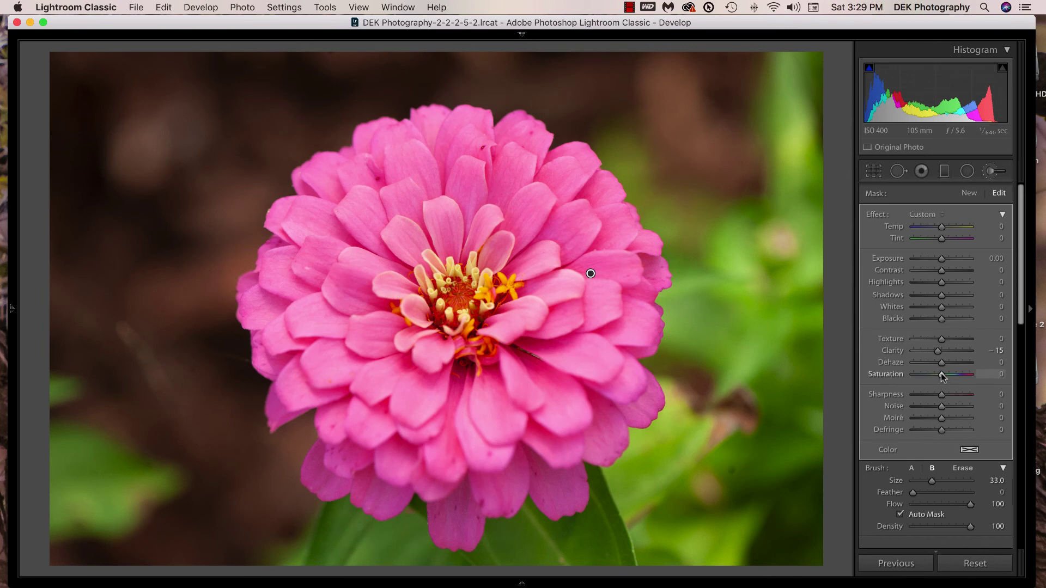
left_click_drag(942, 377, 903, 376)
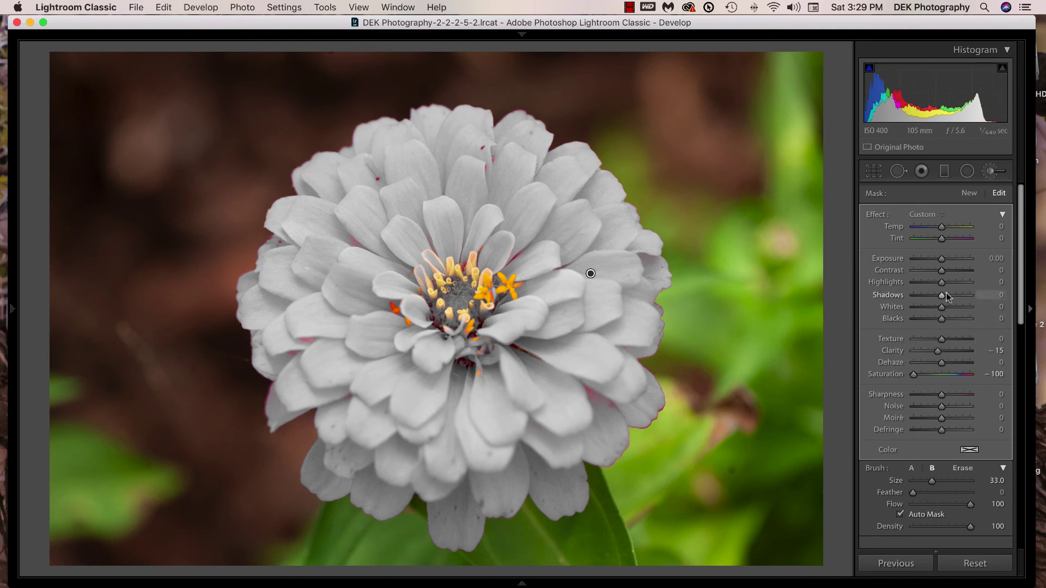
Paint a second Adjustment Brush mask over the desaturated petals and hide its overlay
left_click(970, 194)
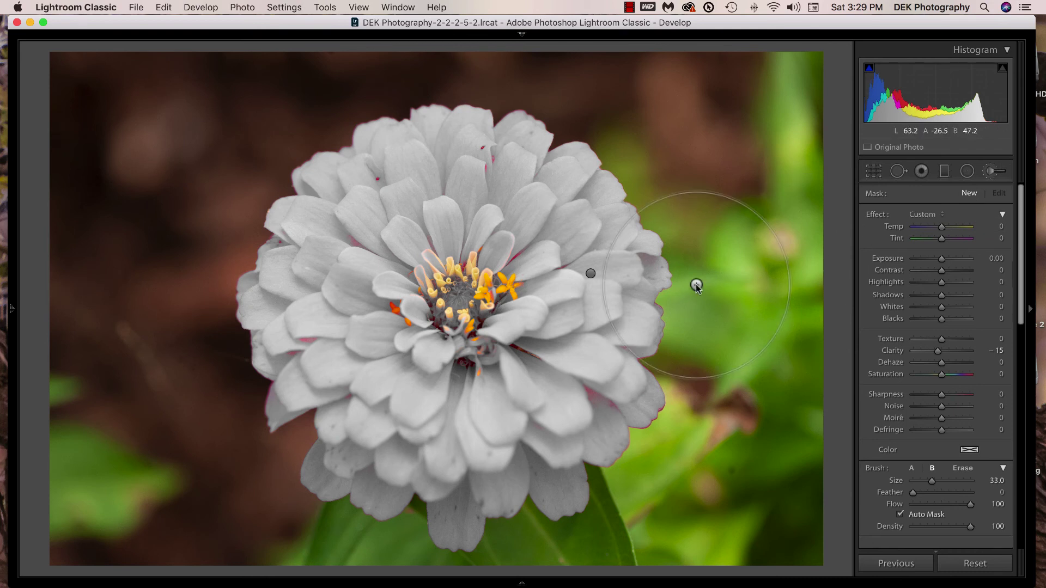
mouse_move(602, 289)
left_mouse_down()
mouse_move(561, 280)
mouse_move(586, 295)
mouse_move(586, 329)
left_mouse_up()
mouse_move(605, 230)
left_mouse_down()
mouse_move(534, 154)
mouse_move(485, 132)
mouse_move(314, 185)
mouse_move(312, 217)
mouse_move(271, 282)
mouse_move(287, 362)
mouse_move(279, 387)
mouse_move(328, 378)
mouse_move(329, 449)
mouse_move(388, 453)
mouse_move(439, 494)
mouse_move(536, 473)
mouse_move(571, 425)
mouse_move(614, 396)
mouse_move(634, 396)
mouse_move(480, 350)
mouse_move(443, 402)
mouse_move(493, 434)
mouse_move(427, 334)
mouse_move(424, 241)
mouse_move(487, 245)
mouse_move(509, 271)
mouse_move(510, 211)
mouse_move(568, 262)
mouse_move(648, 264)
left_mouse_up()
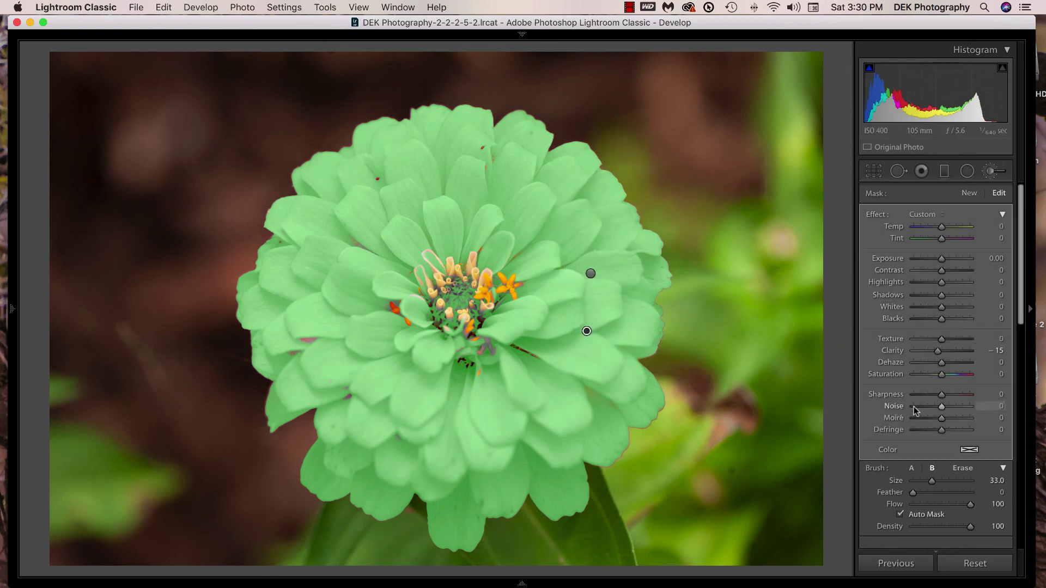
key("o")
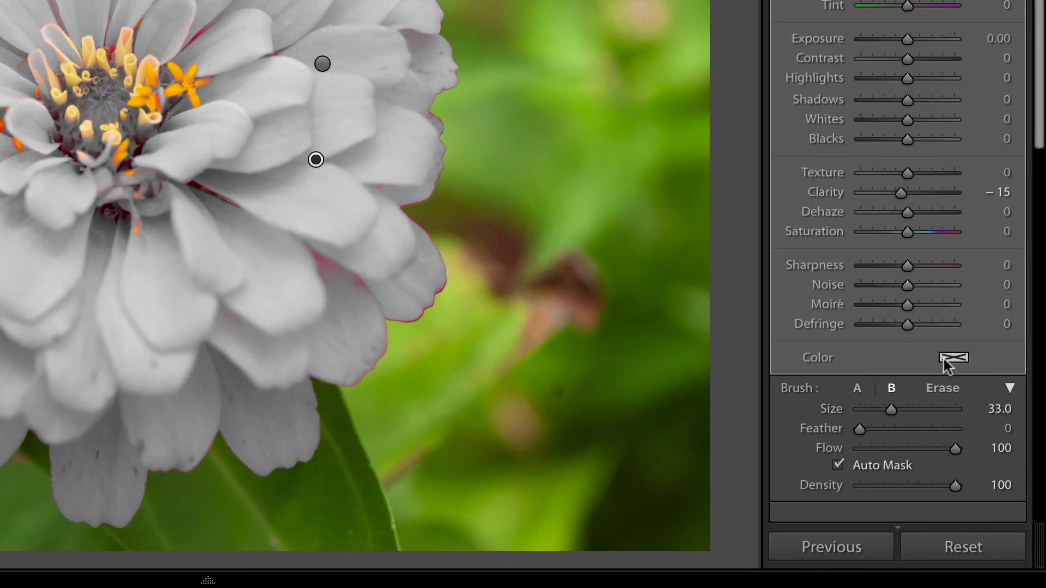
Tint the second petal mask green with hue 110° and saturation 97%, and set Clarity 57, Dehaze 14 and Exposure -0.57
left_click(949, 358)
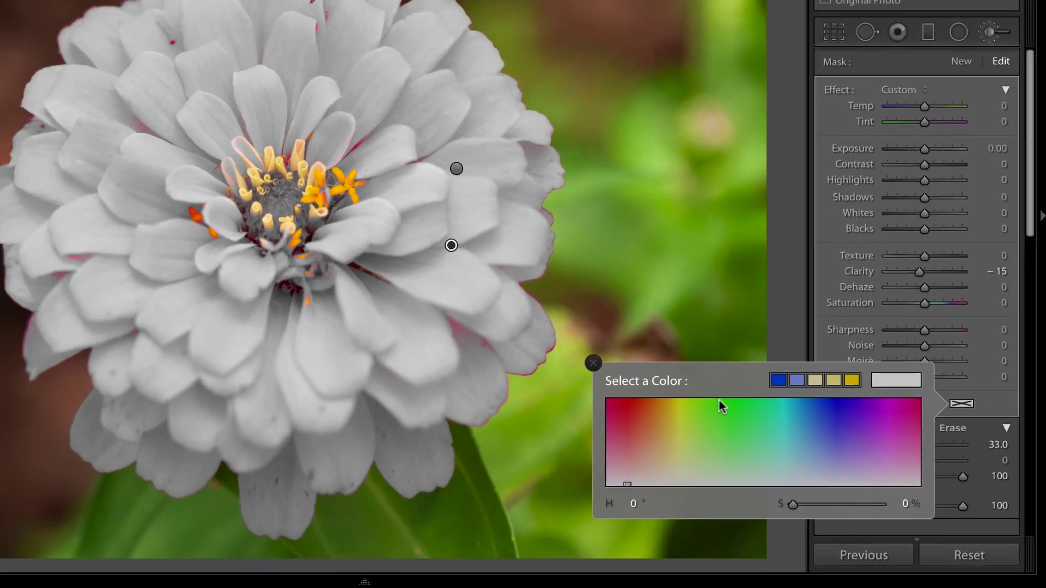
left_click(651, 353)
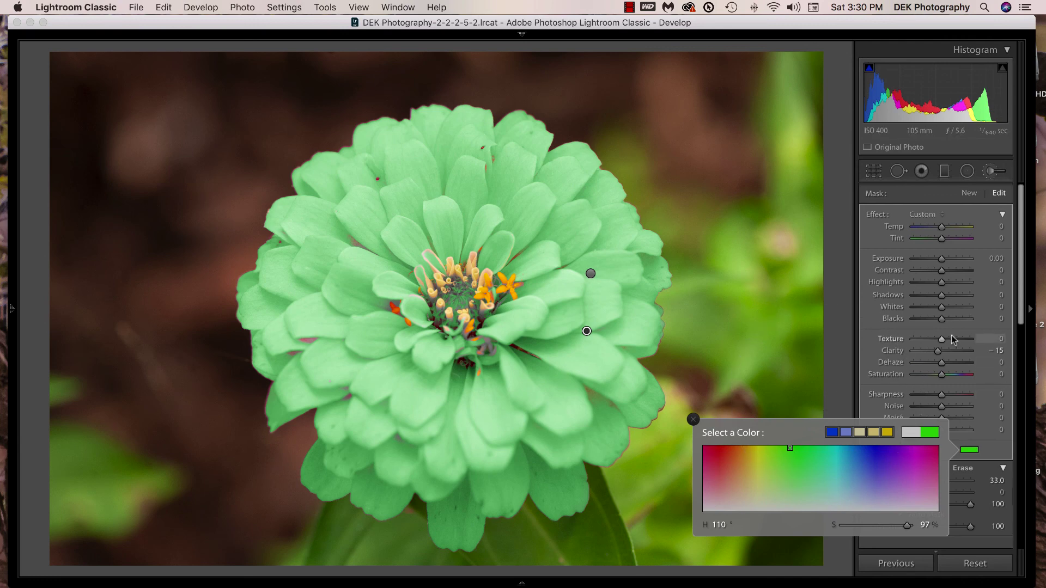
mouse_move(938, 351)
left_mouse_down()
mouse_move(958, 352)
mouse_move(945, 363)
left_mouse_up()
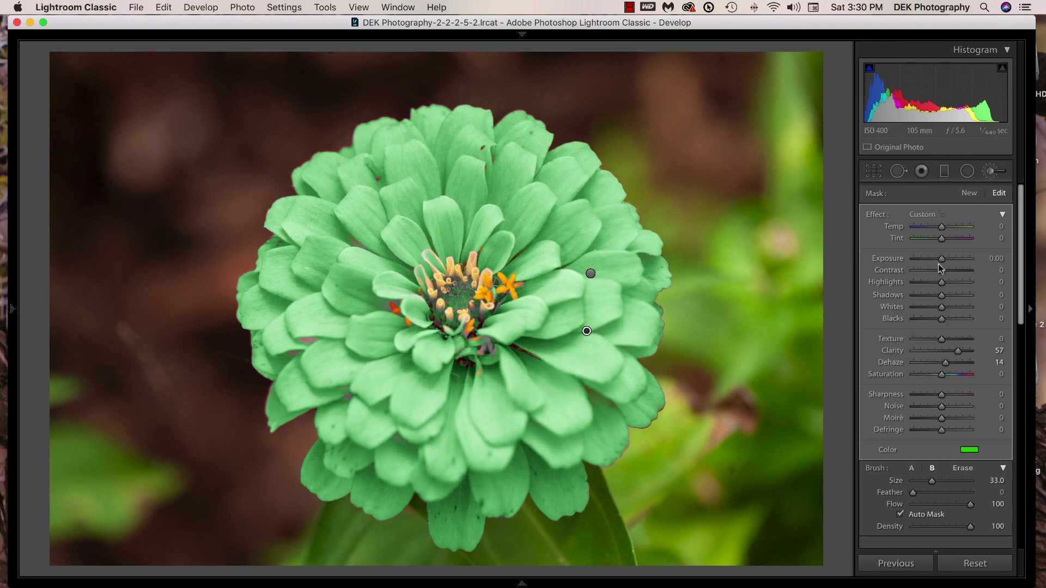
left_click_drag(941, 260, 936, 260)
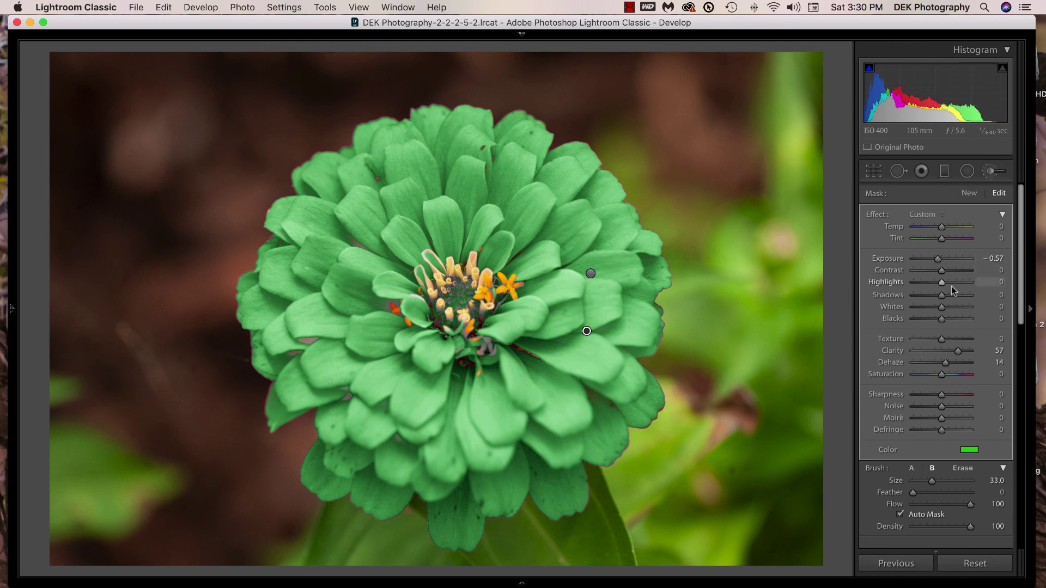
Change the petal mask's tint to blue with hue 235° and saturation 95%
left_click(969, 450)
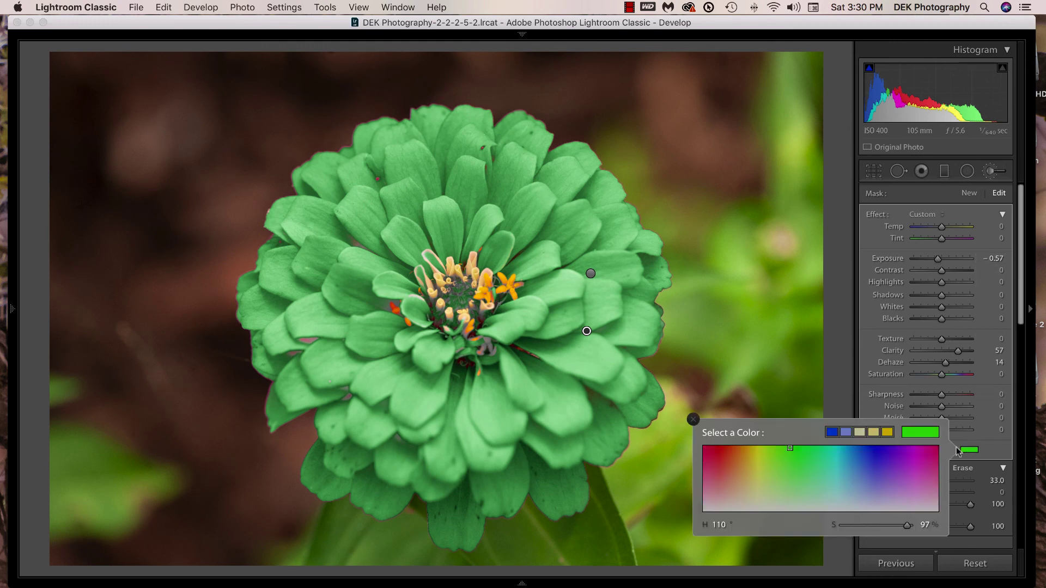
left_click(871, 449)
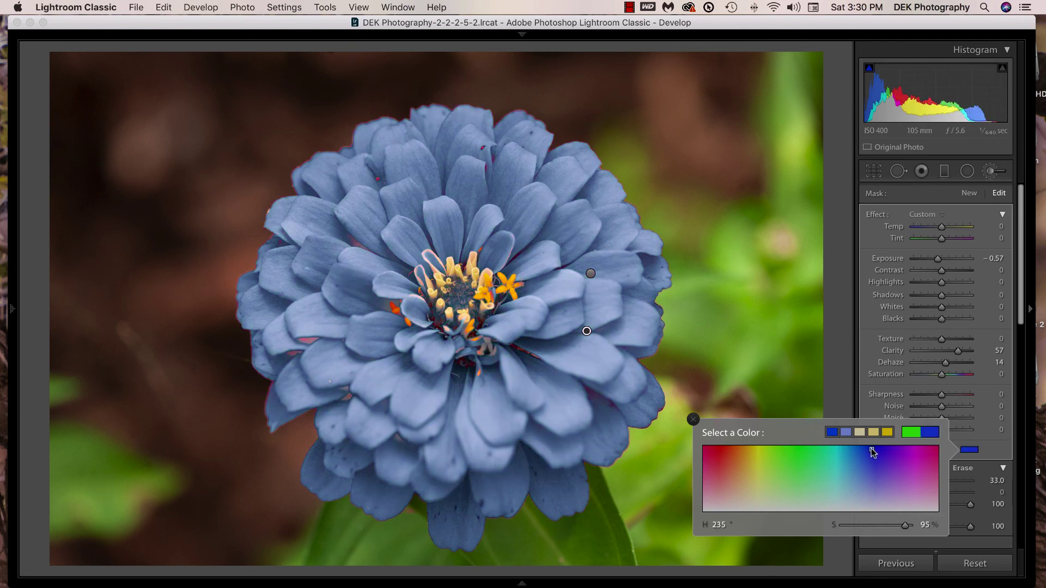
left_click(969, 450)
Tint the petal mask crimson with hue 342° and saturation 95%, and lower its Exposure to -1.33
left_click(969, 450)
left_click(707, 450)
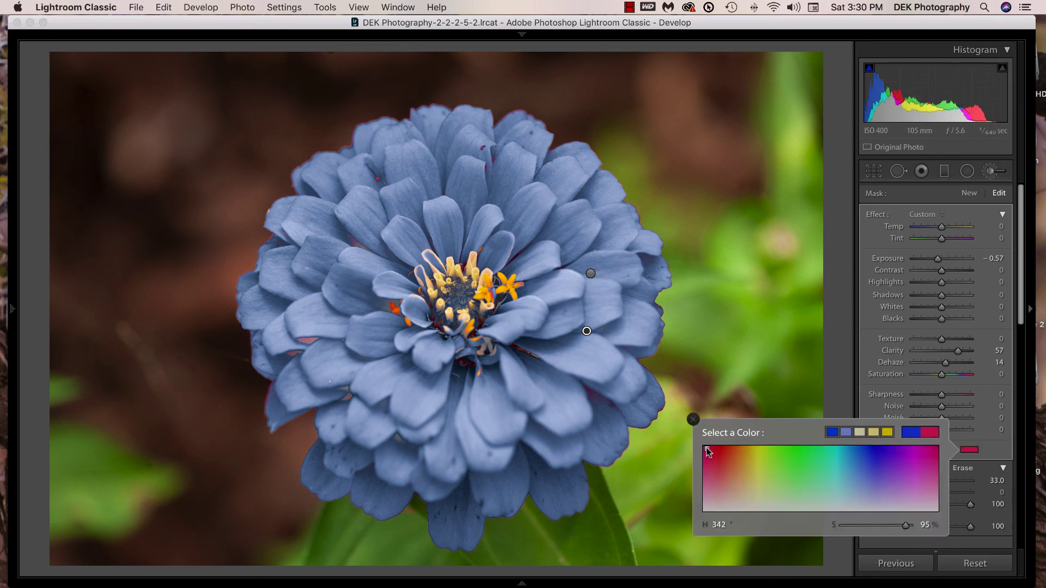
left_click(937, 261)
left_click_drag(936, 261, 932, 261)
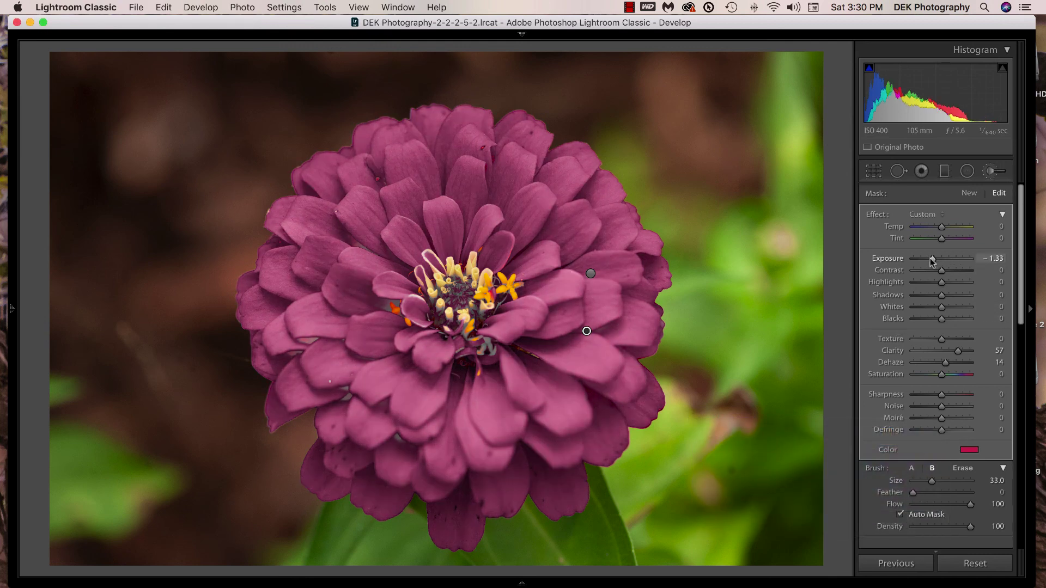